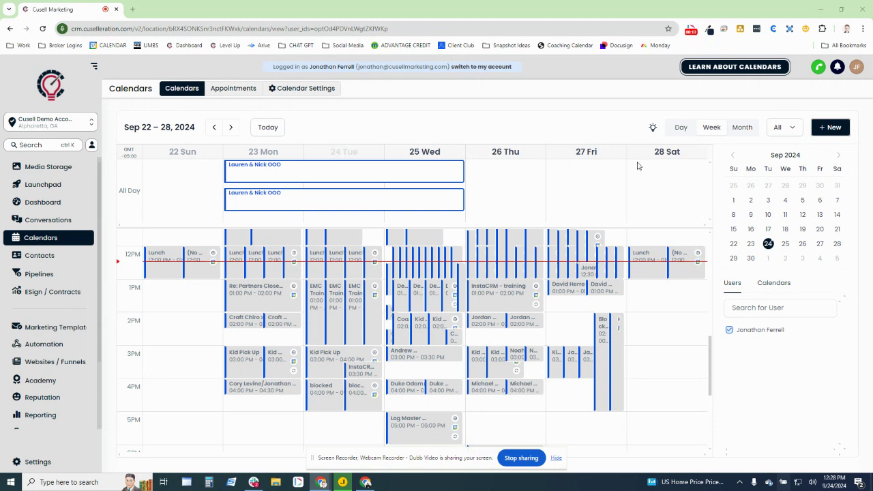
Switch to the Calendar Settings tab, which lists the three existing 30-minute calendars
mouse_move(226, 263)
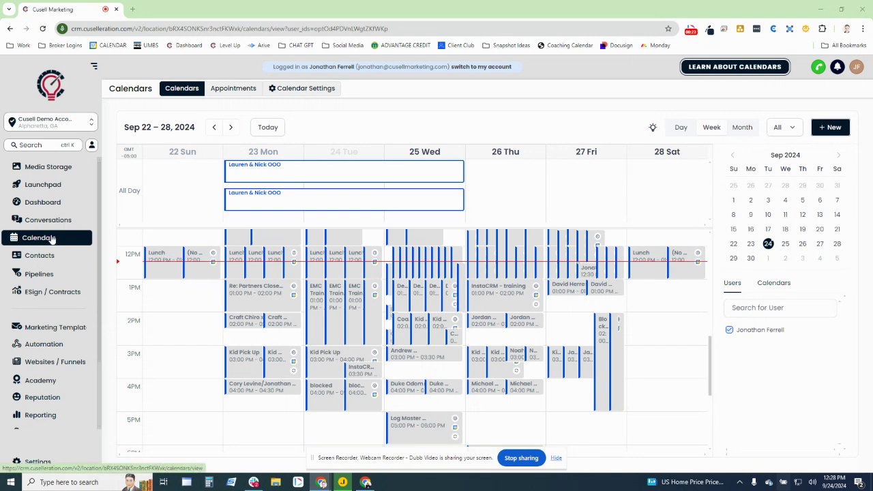
left_click(284, 94)
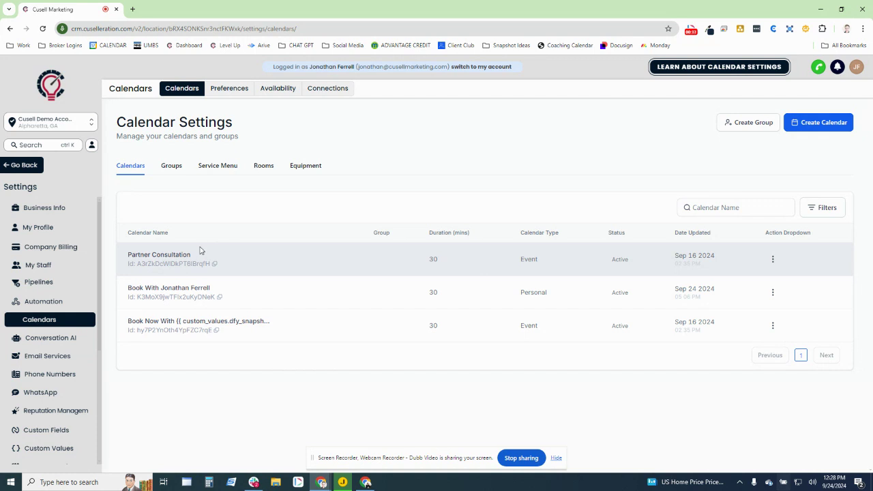
Create a new calendar with the Round Robin scheduling type
left_click(808, 131)
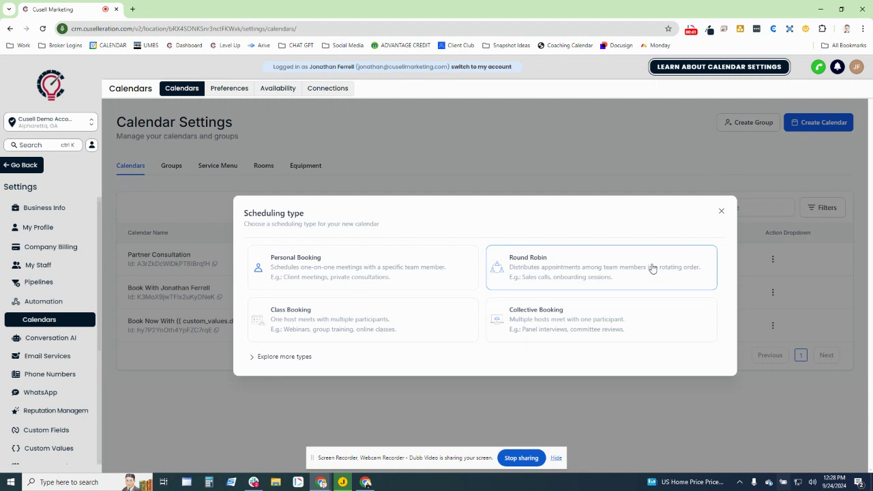
left_click(526, 287)
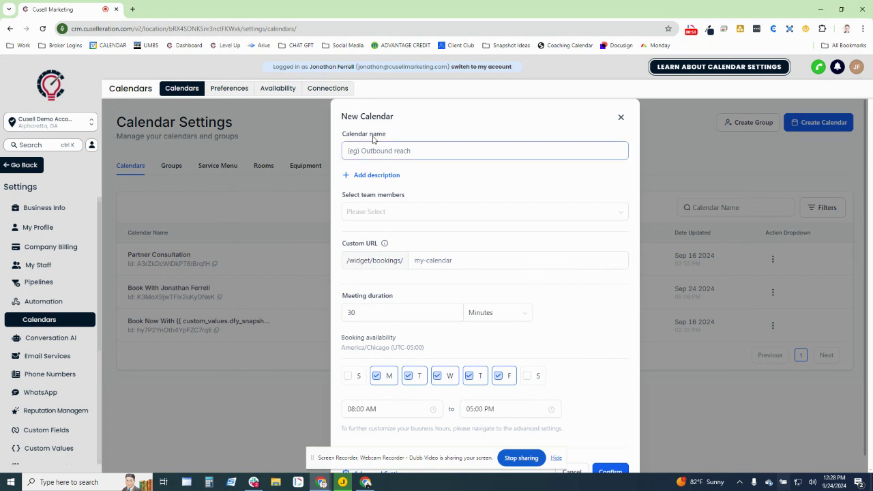
Name the calendar 'Book With' plus the host's full name and assign the single team member
left_click_drag(344, 115, 406, 117)
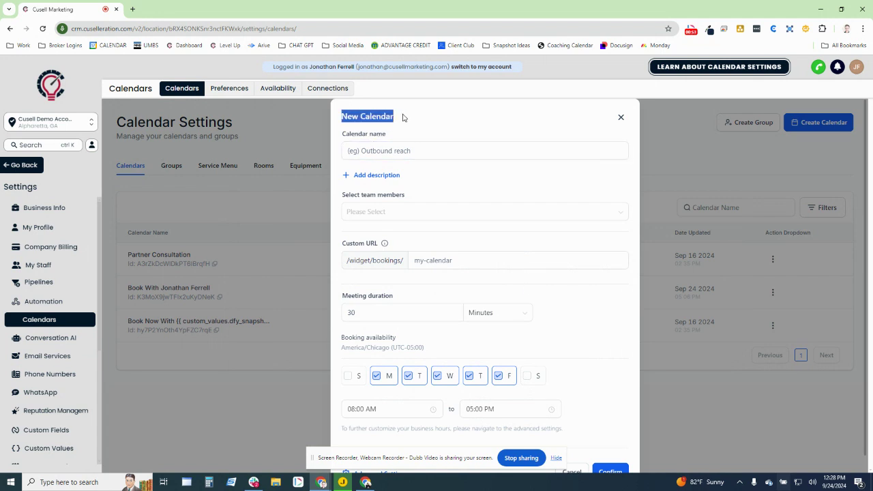
left_click(391, 140)
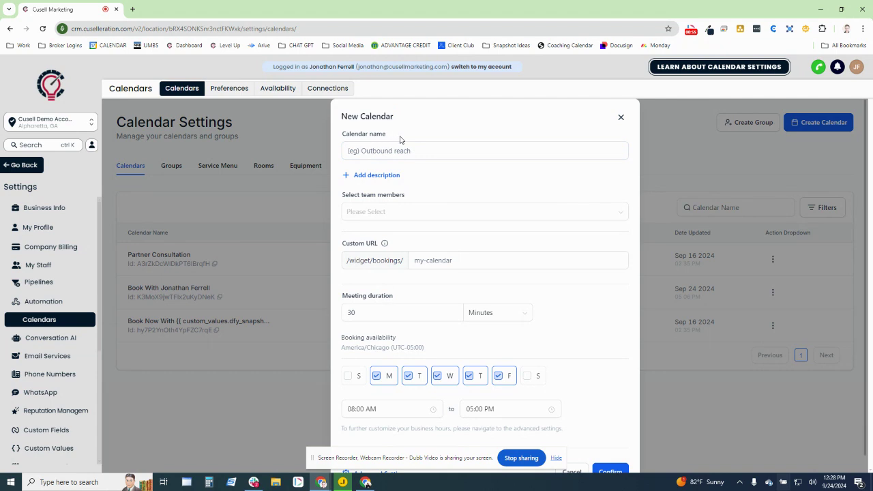
left_click(395, 150)
type("Bo")
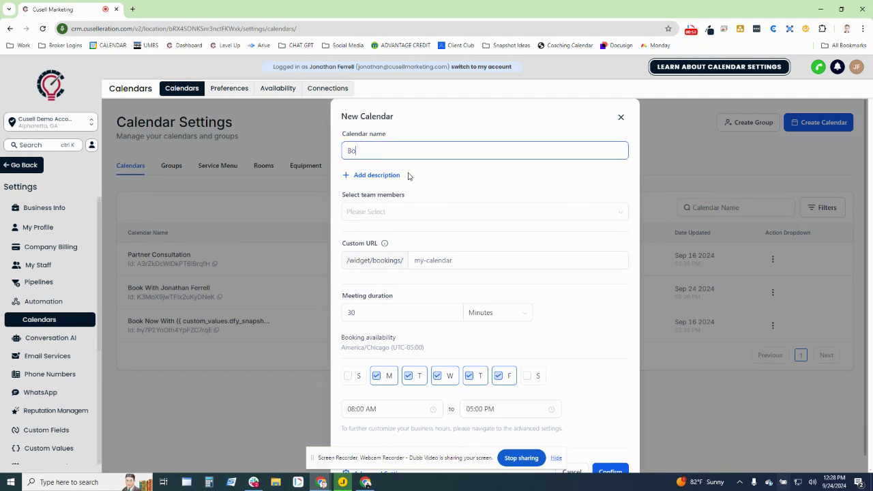
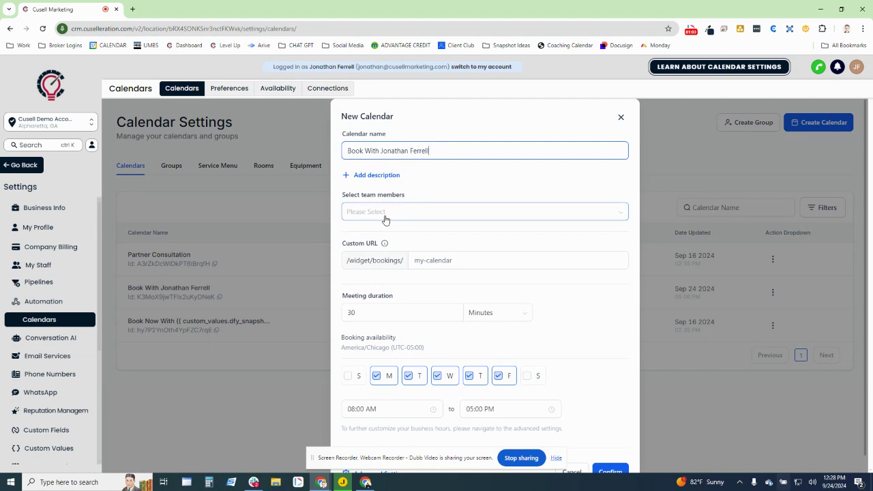
left_click(391, 214)
left_click(378, 237)
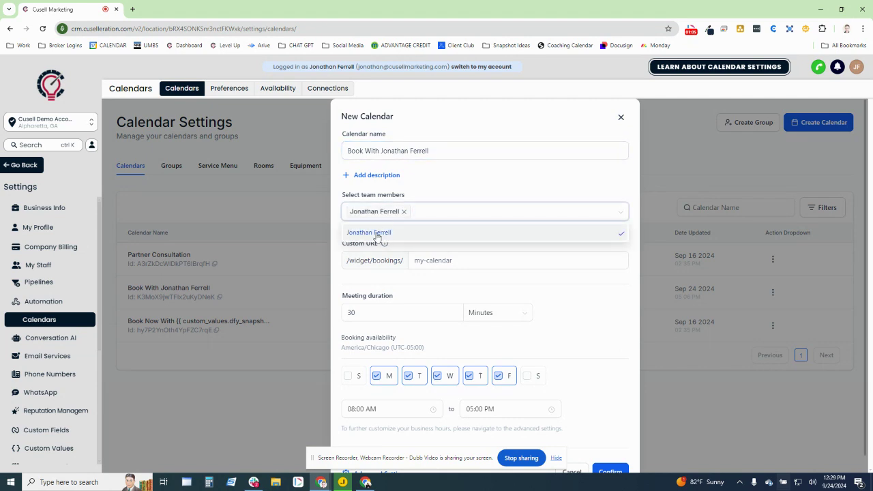
Enter a unique custom booking URL slug built from the host's name, then open Advanced Settings
left_click(375, 244)
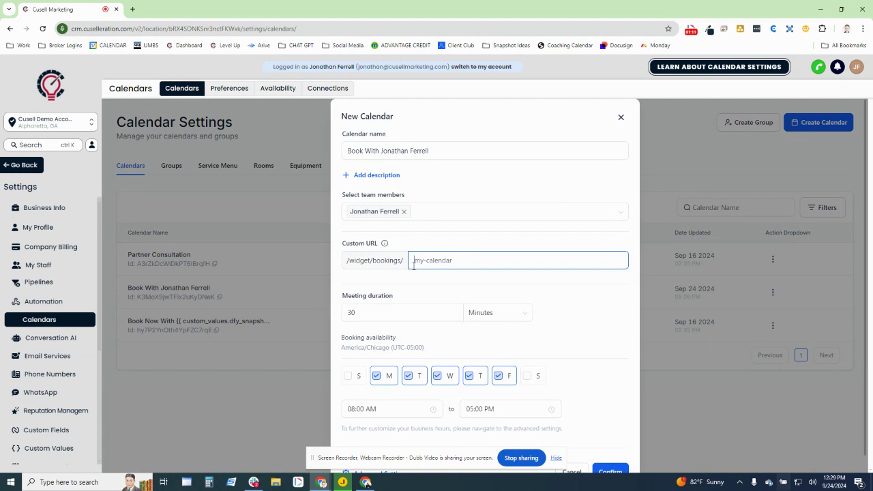
type("book-")
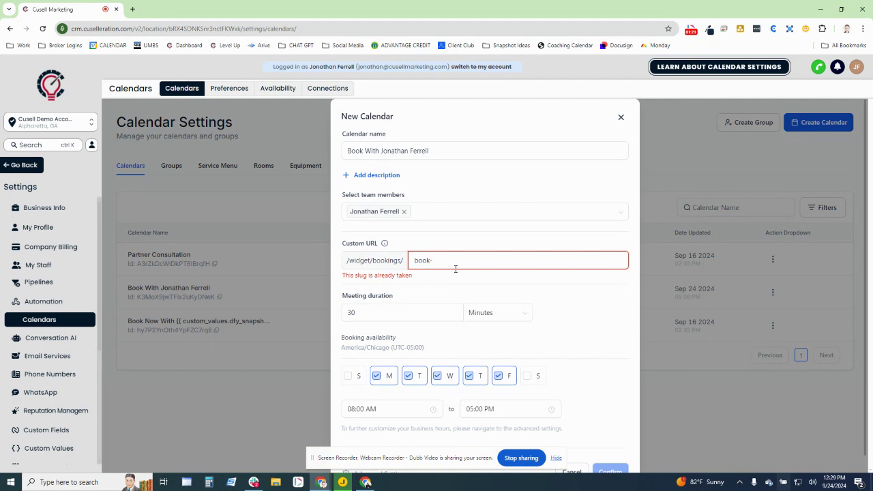
type("with")
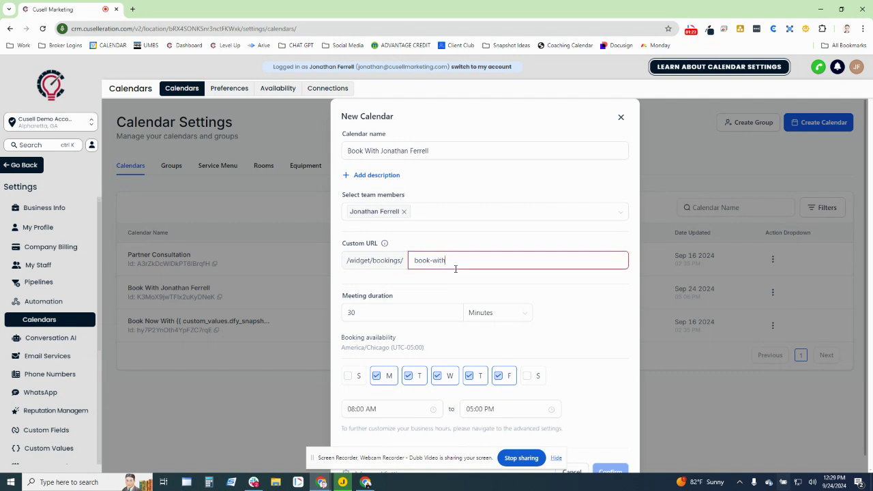
type("-jonahta")
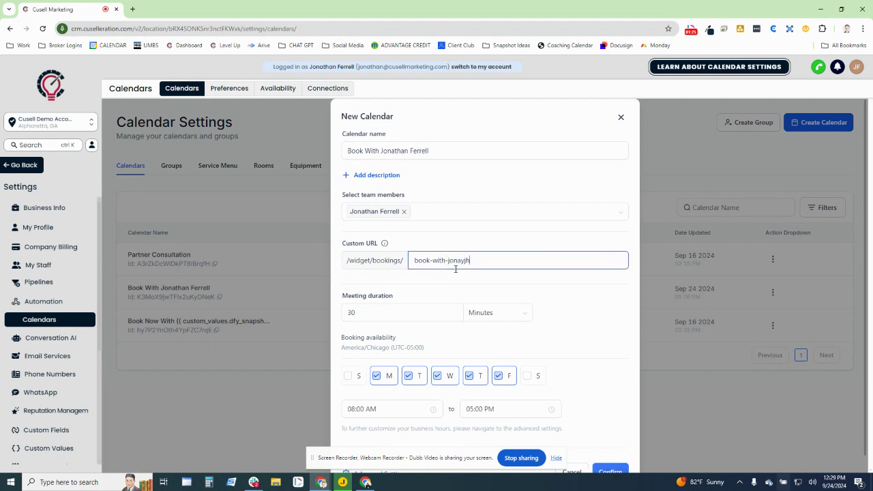
key("BackSpace")
key("BackSpace")
key("BackSpace")
type("than-outlook")
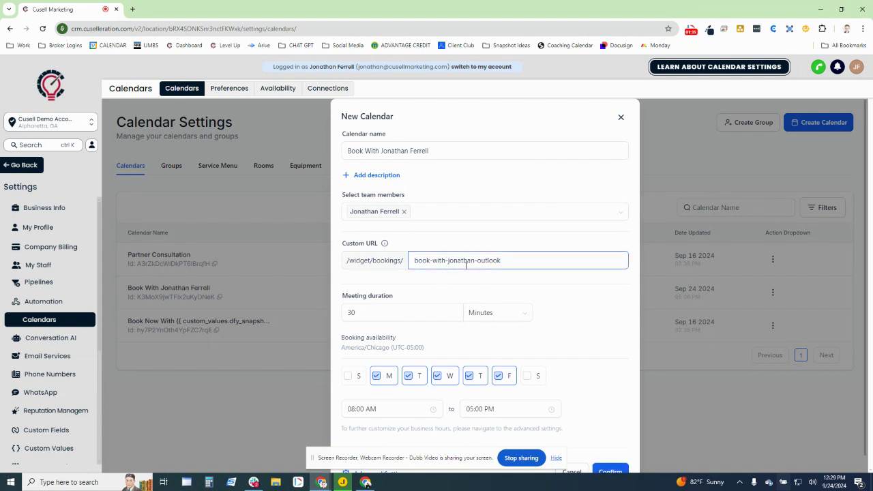
left_click_drag(424, 460, 499, 488)
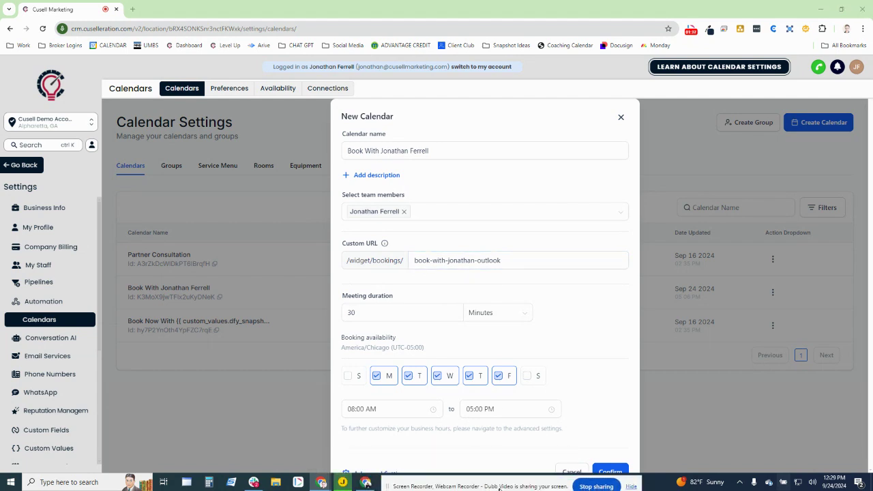
scroll(474, 375, "down", 1)
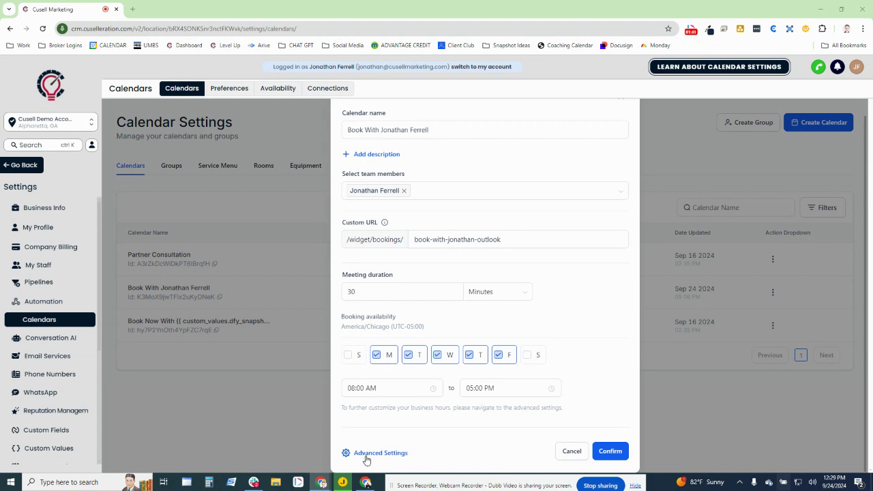
left_click(368, 454)
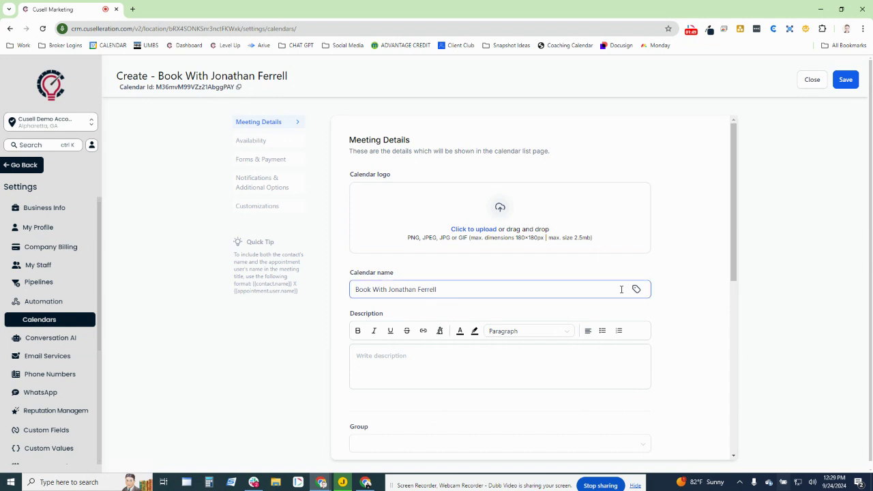
Bring the existing leadconnectorhq booking page window onto the screen beside the calendar editor
left_click_drag(404, 176, 333, 173)
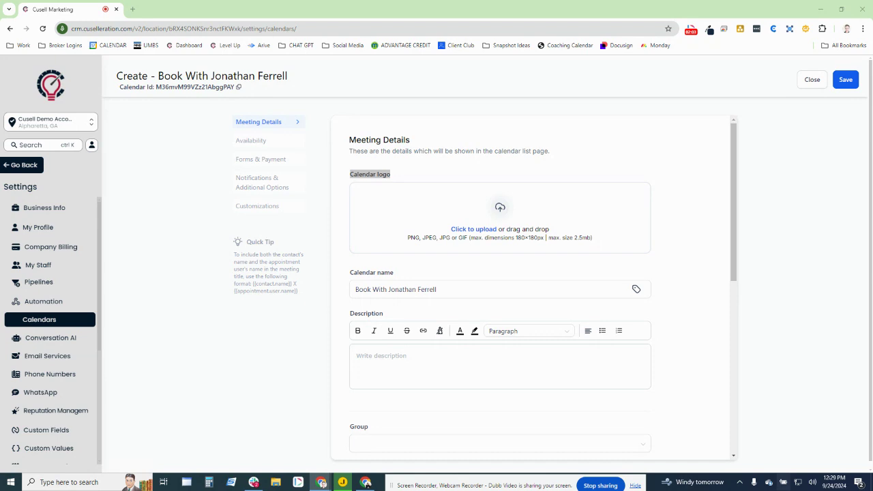
left_click_drag(870, 107, 539, 41)
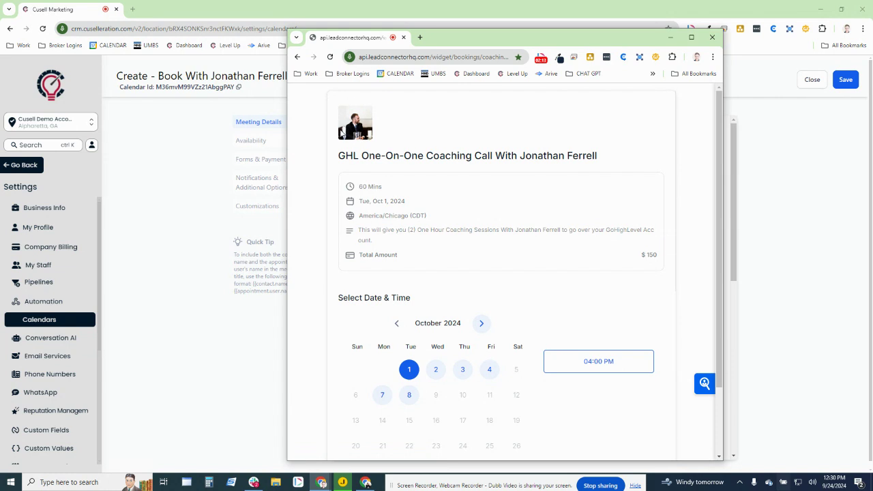
Review the existing 60-minute, $150 coaching booking page, then move it off-screen to return to Meeting Details
left_click_drag(456, 41, 872, 45)
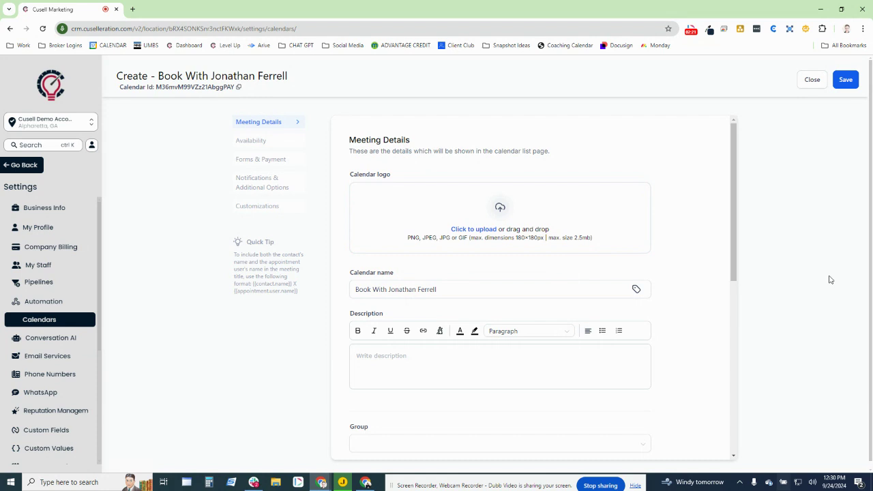
scroll(540, 277, "down", 2)
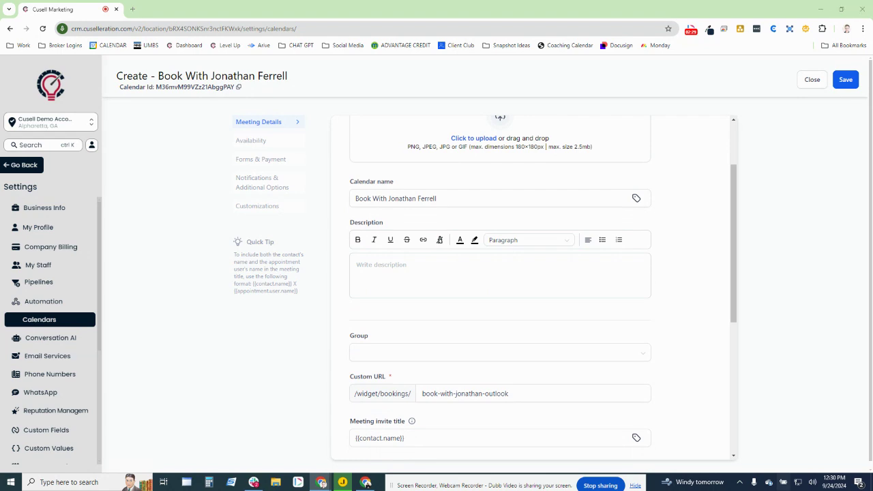
left_click_drag(872, 34, 535, 24)
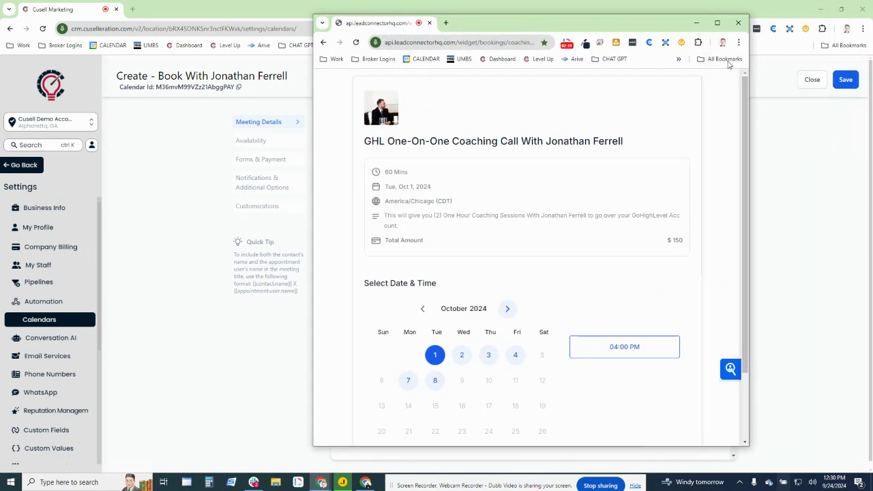
left_click(717, 23)
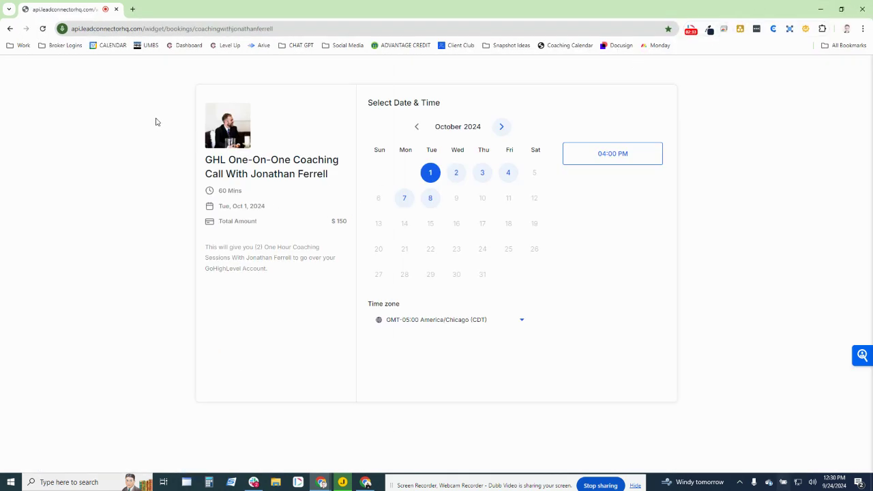
left_click_drag(310, 275, 146, 250)
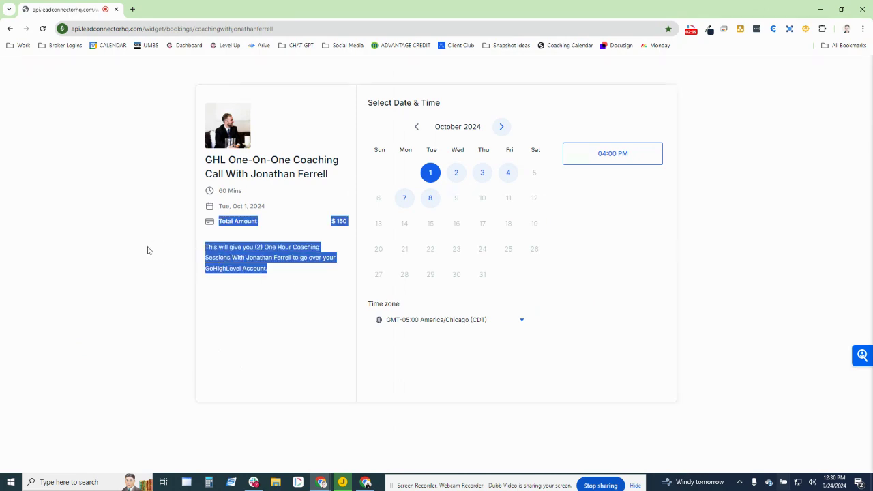
left_click(220, 268)
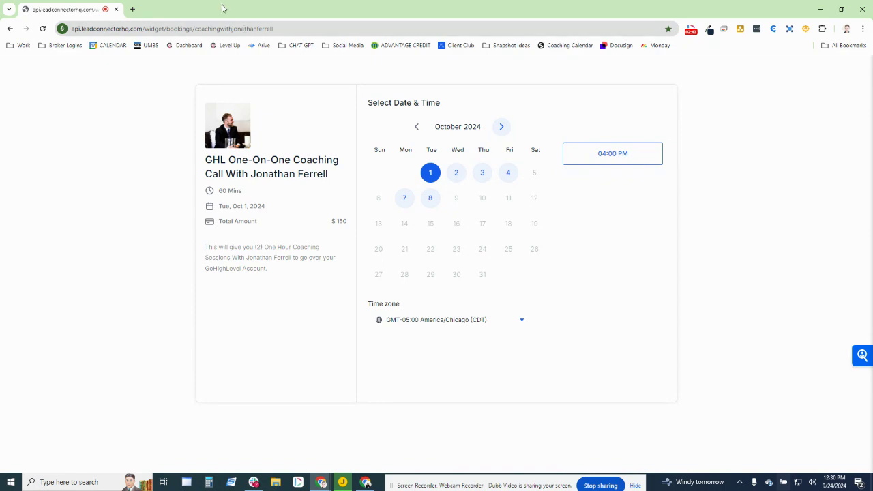
left_click_drag(222, 6, 222, 0)
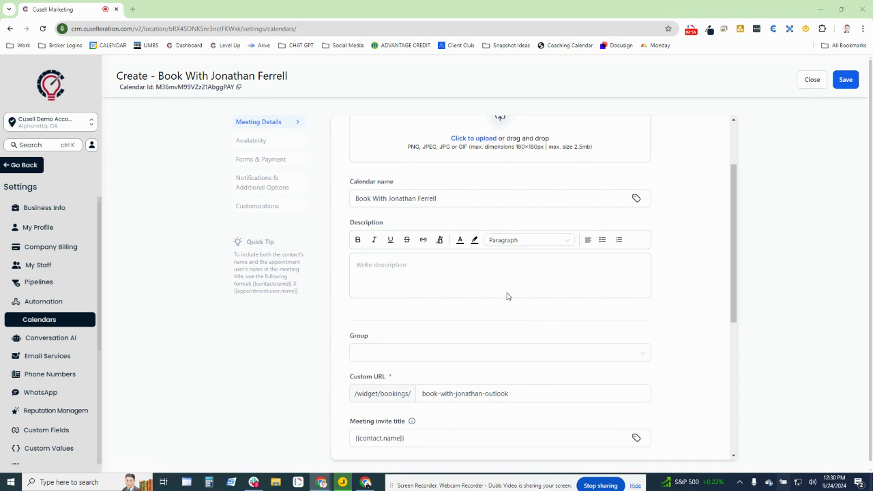
Append ' / ', the host's name and 'Coaching Call' after {{contact.name}} in the meeting invite title
scroll(507, 296, "down", 3)
left_click_drag(352, 239, 488, 242)
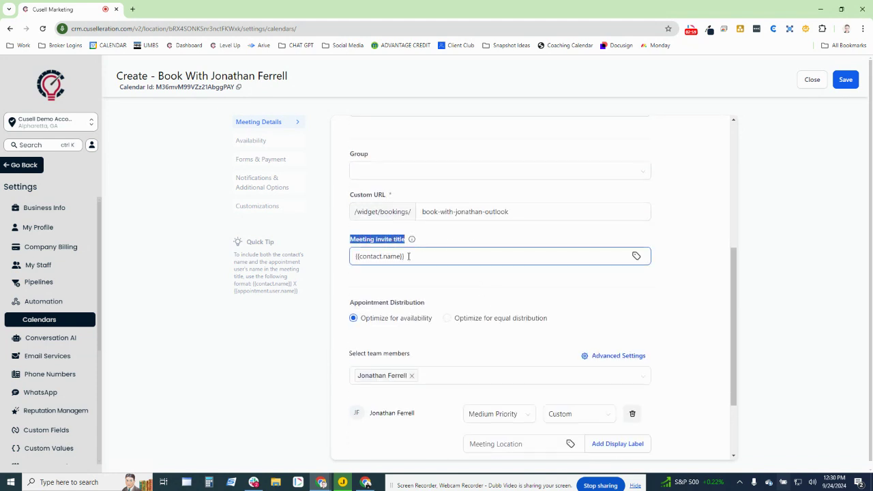
left_click_drag(423, 259, 316, 255)
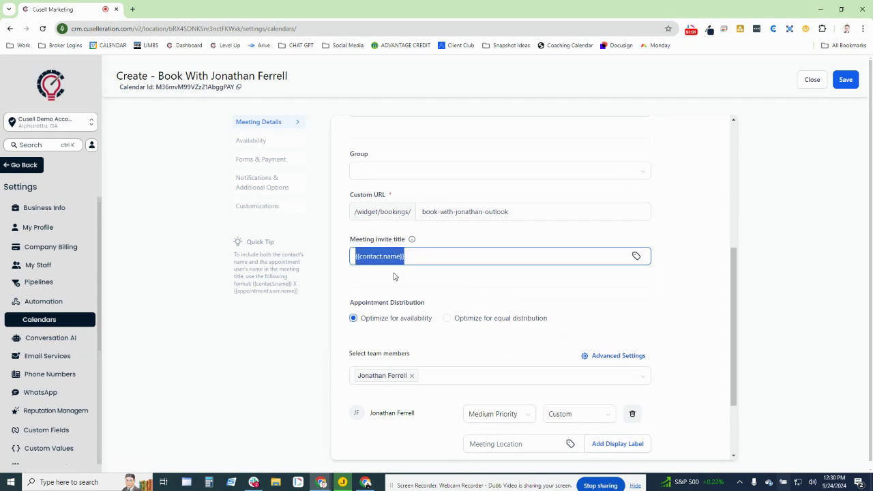
left_click(414, 288)
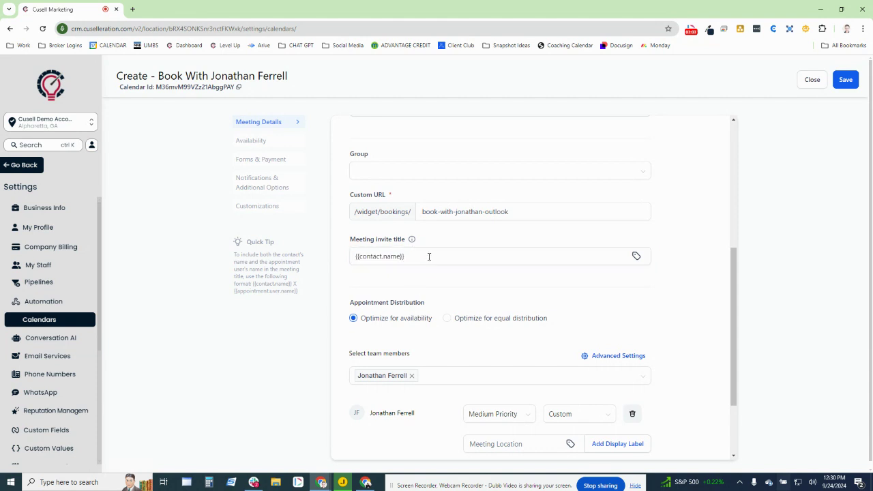
left_click(439, 255)
left_click(440, 283)
left_click(415, 260)
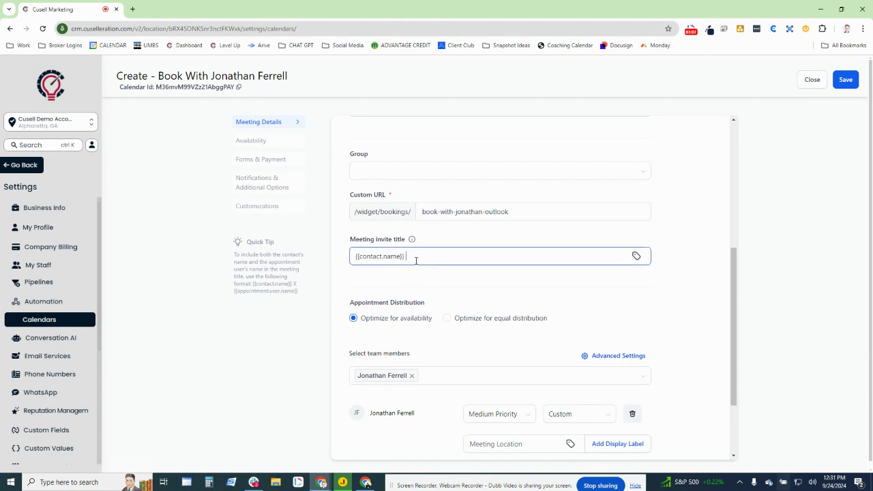
type("ching Call")
Keep distribution on Optimize for availability after briefly trying equal distribution
left_click_drag(346, 306, 406, 308)
left_click(471, 318)
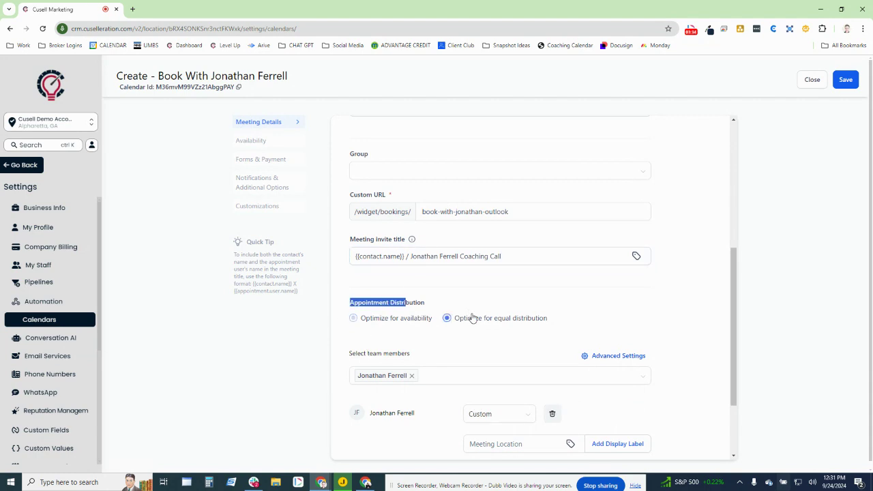
left_click(389, 317)
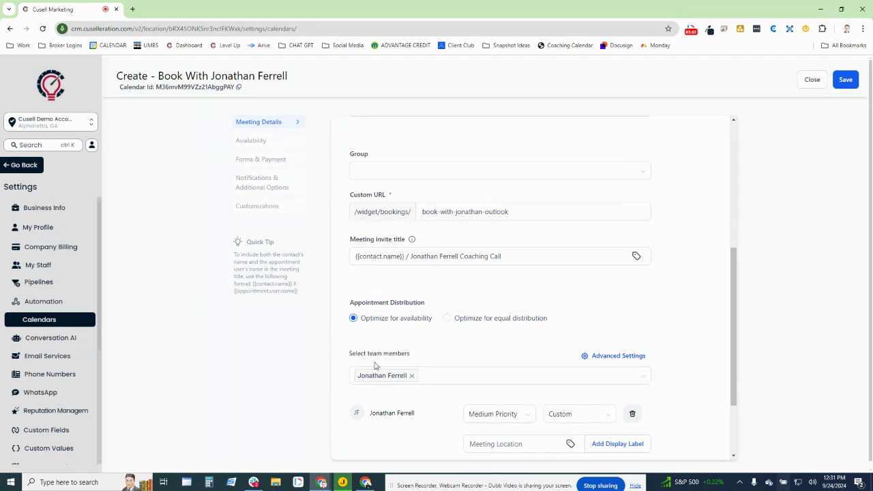
Keep Medium Priority and set the meeting location back to Custom after trying Full Address
scroll(467, 351, "down", 2)
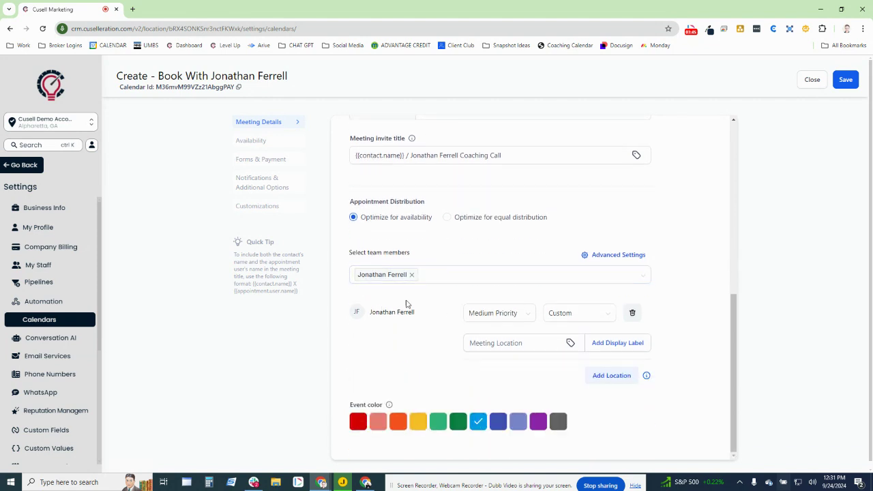
left_click(481, 314)
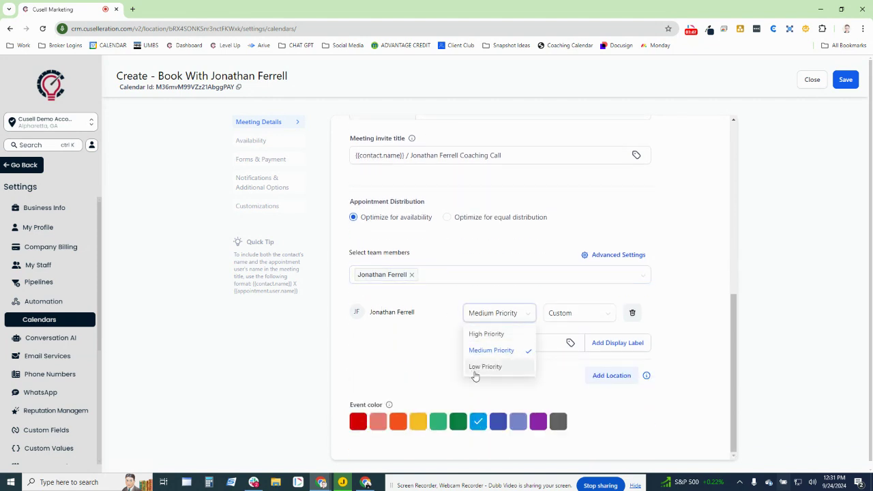
left_click(491, 350)
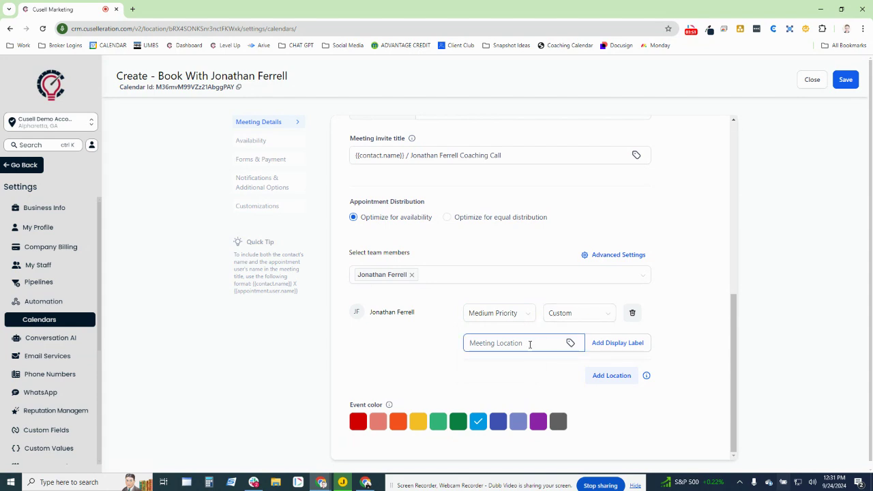
left_click(573, 316)
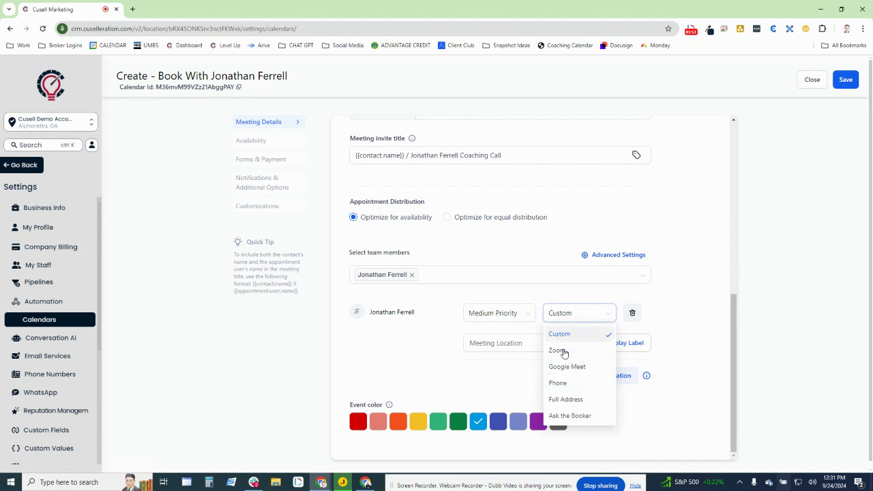
left_click(562, 400)
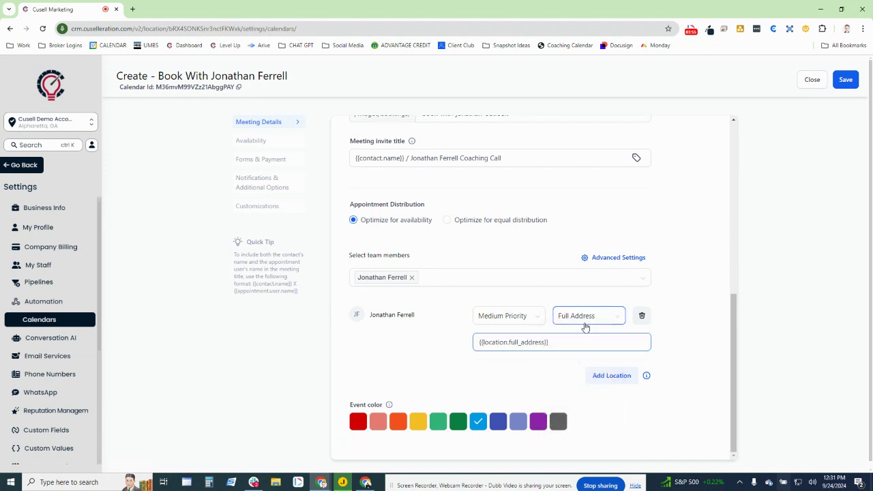
left_click_drag(584, 343, 414, 350)
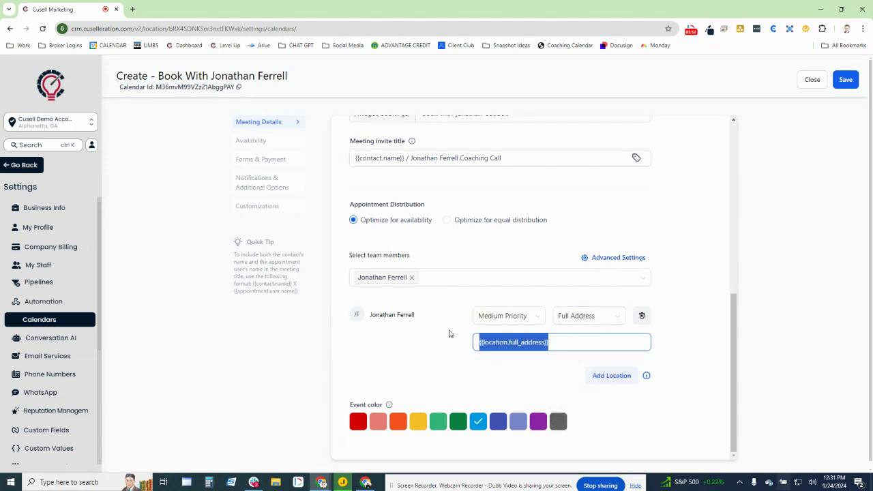
left_click(584, 320)
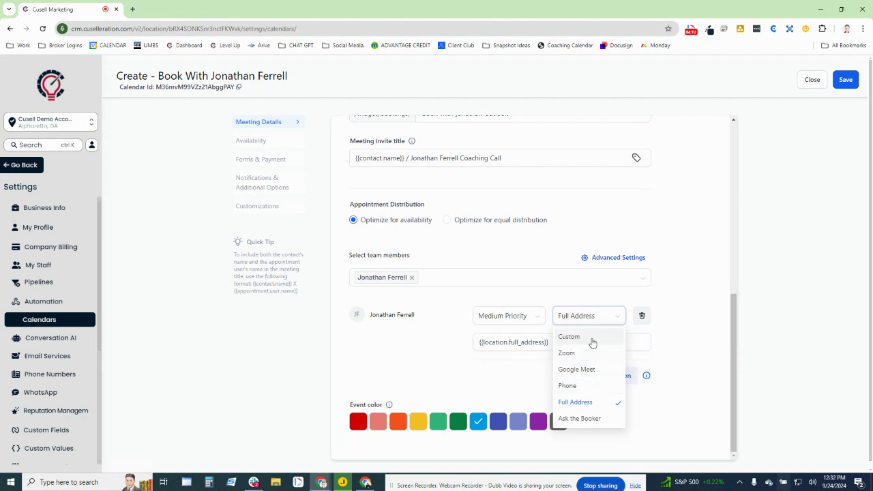
left_click(589, 338)
Add then remove a second location, and save Meeting Details with one custom location
left_click(604, 379)
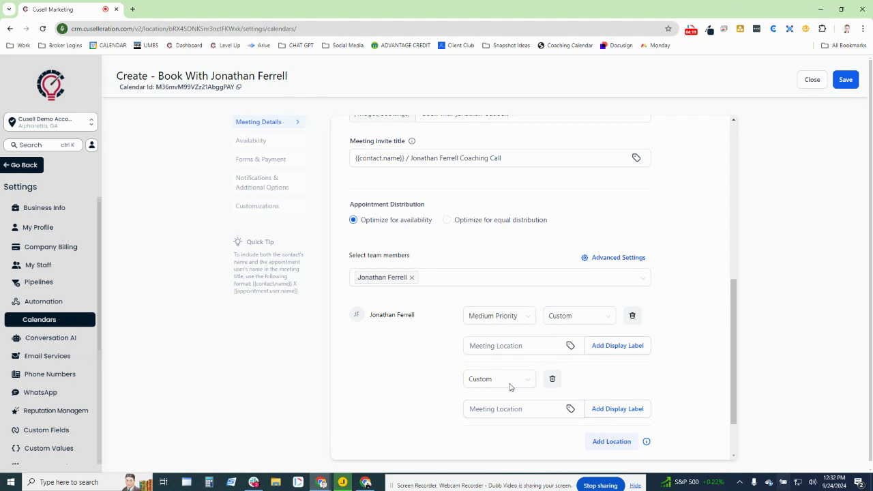
scroll(487, 397, "down", 1)
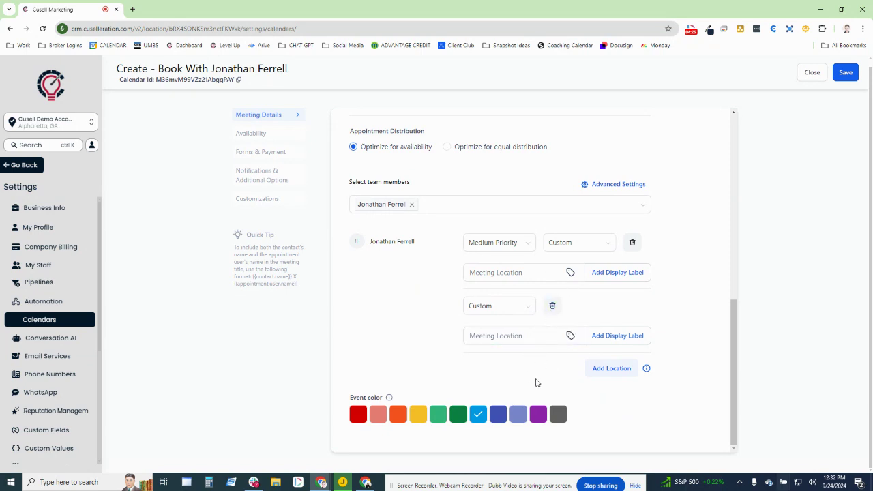
left_click(552, 305)
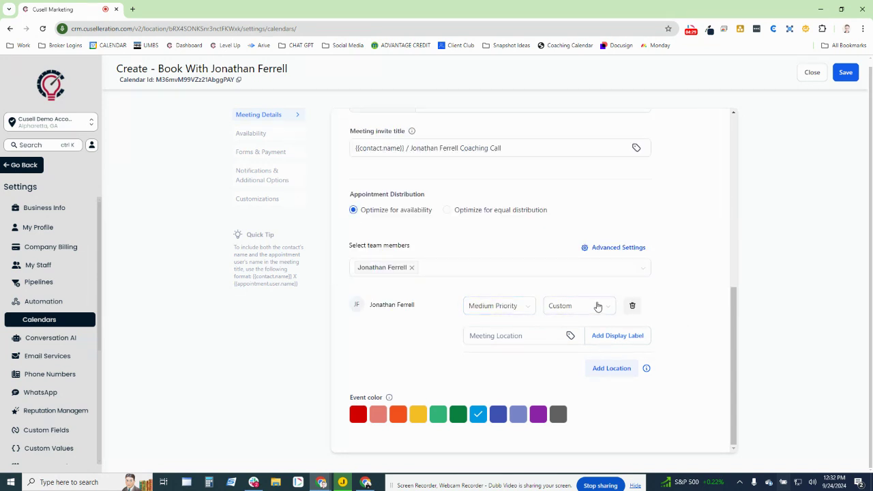
left_click(841, 79)
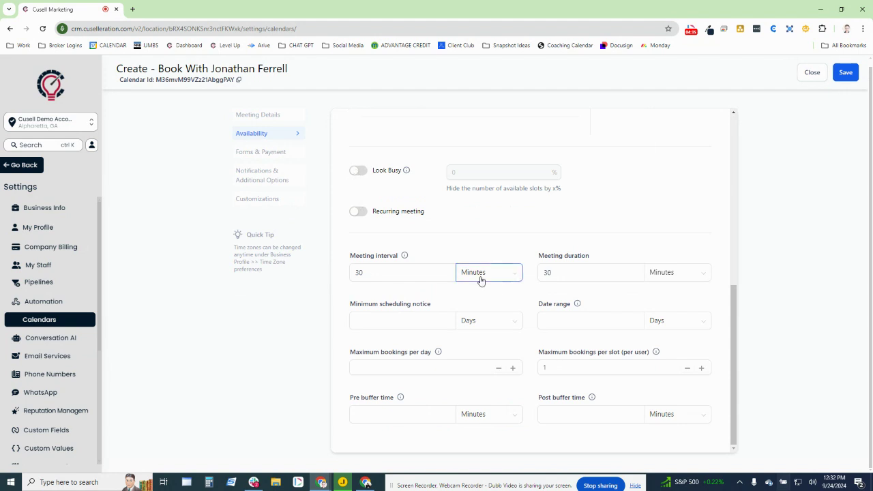
Set Wednesday to 08:00 AM–01:00 PM and copy those hours to Monday, Tuesday, Thursday and Friday
scroll(478, 279, "up", 10)
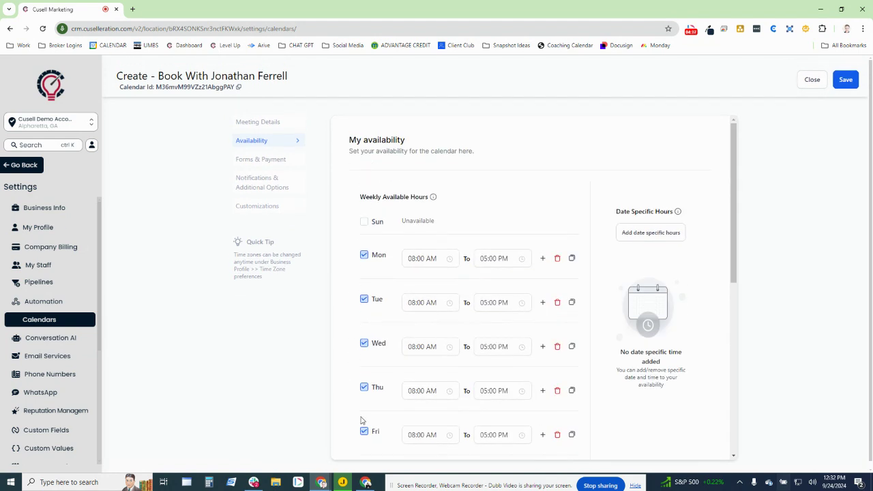
left_click(427, 258)
scroll(465, 274, "down", 1)
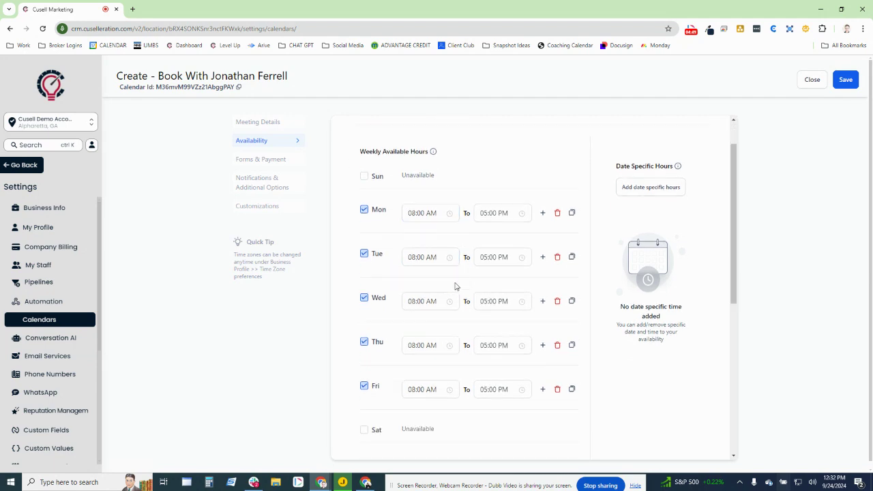
left_click(494, 298)
scroll(488, 336, "up", 4)
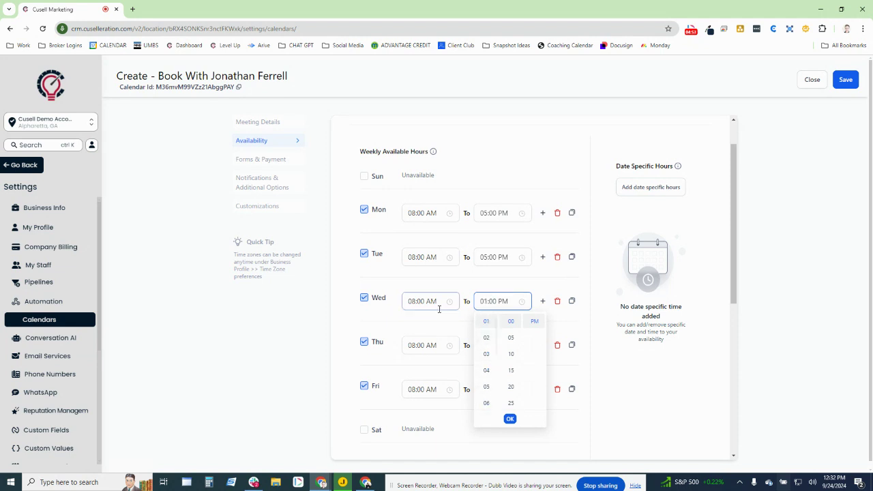
left_click(511, 419)
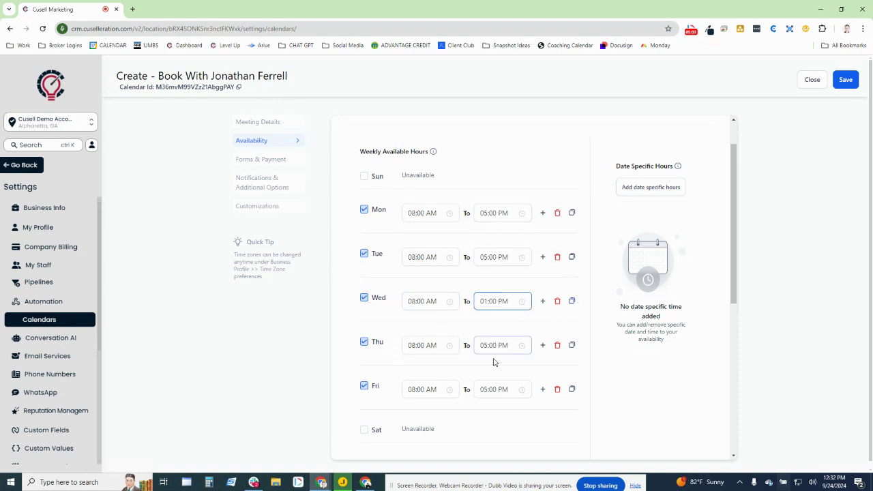
left_click(571, 301)
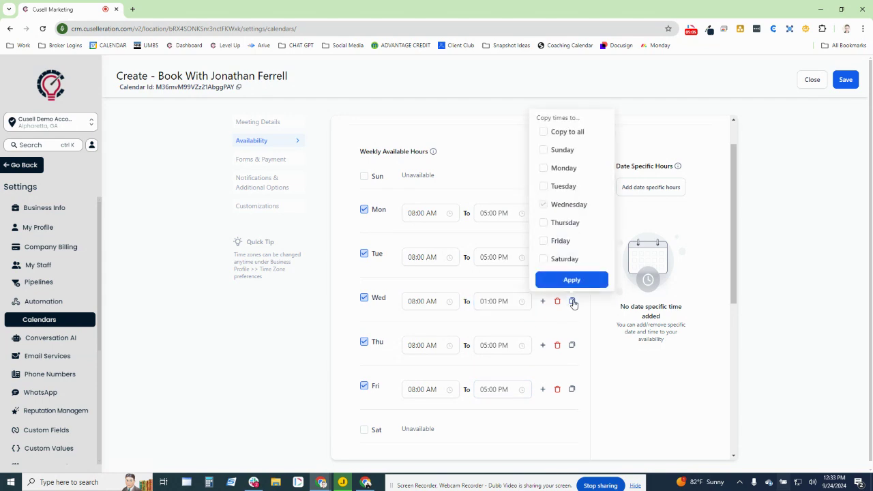
left_click(544, 186)
left_click(544, 168)
left_click(544, 223)
left_click(543, 240)
left_click(572, 280)
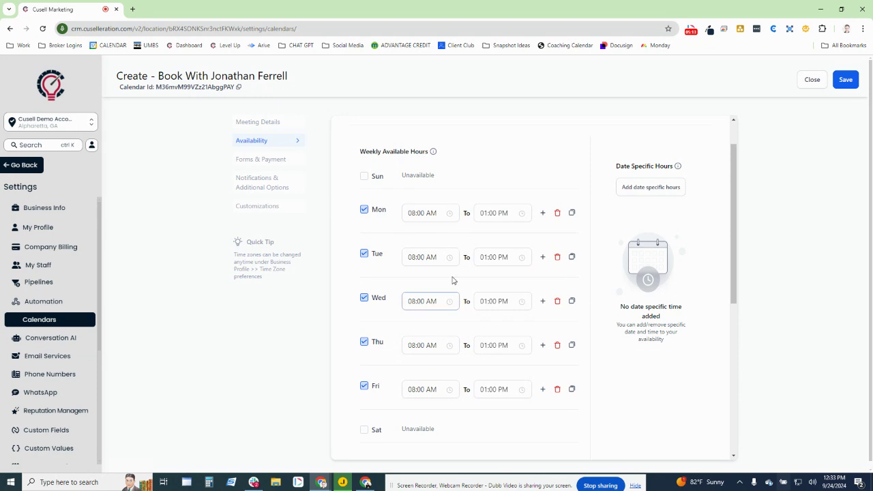
Switch on Look Busy and set its percentage to 60 to hide slots
scroll(474, 266, "down", 3)
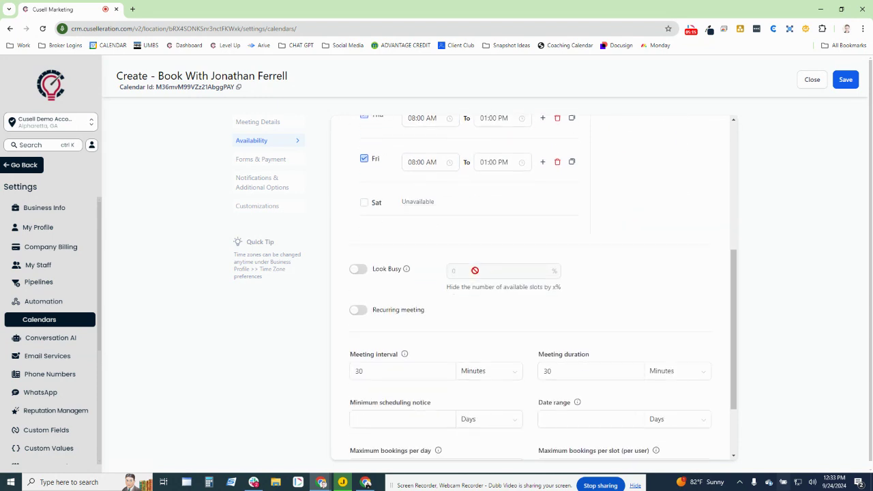
left_click(360, 270)
double_click(462, 266)
type("60")
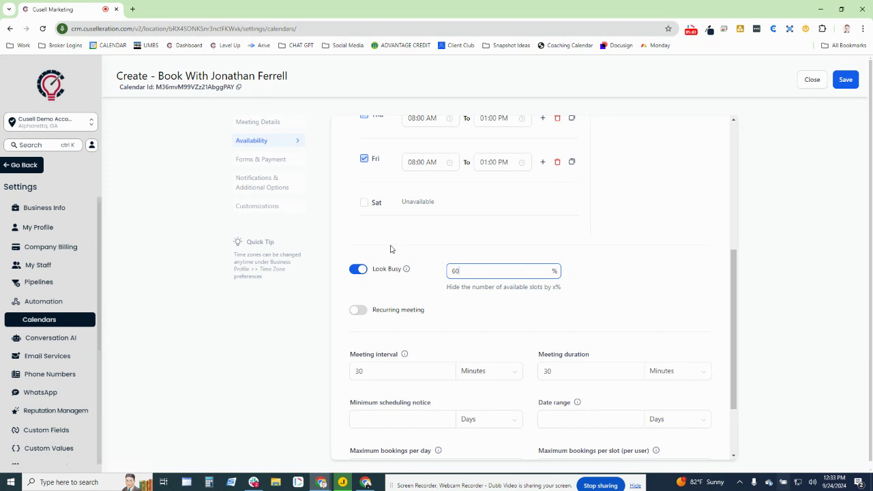
mouse_move(407, 272)
Replace the meeting interval value with 60 minutes
scroll(641, 199, "down", 2)
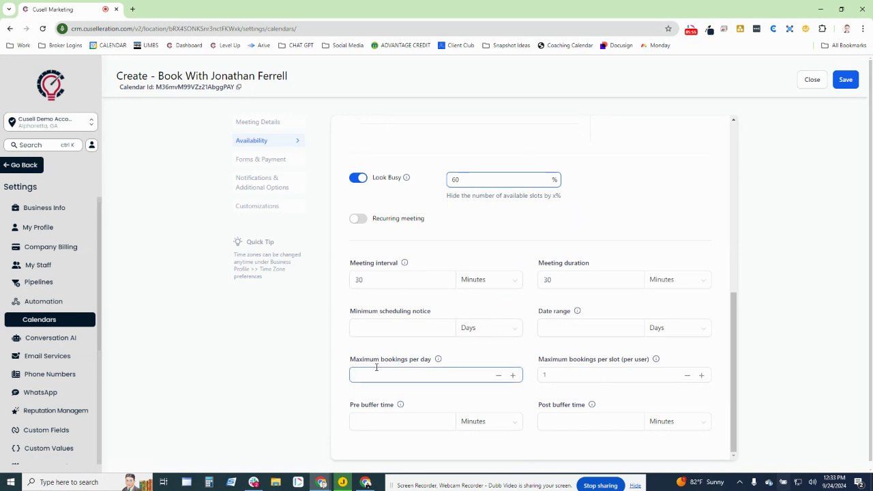
left_click(358, 276)
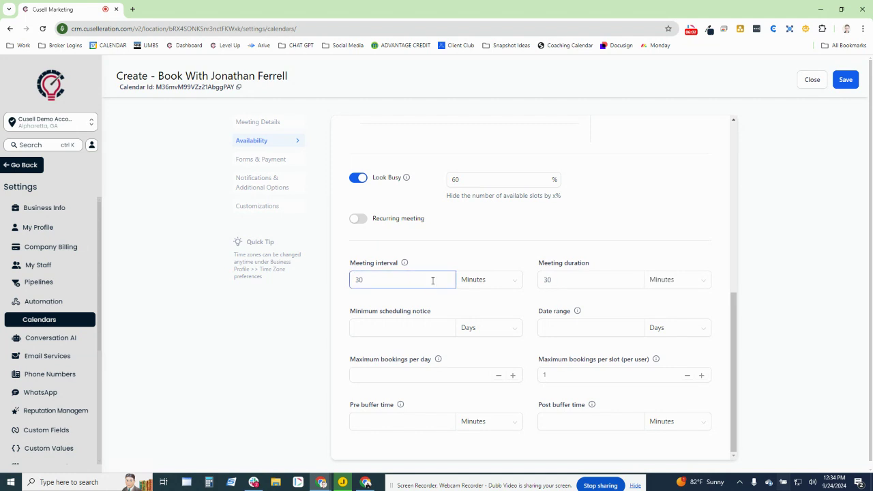
left_click_drag(368, 281, 332, 276)
left_click(336, 295)
left_click_drag(415, 279, 339, 273)
type("30")
left_click_drag(386, 279, 301, 270)
type("60")
Check that the interval stays 60 minutes while meeting duration remains 30 minutes
left_click_drag(537, 260, 592, 257)
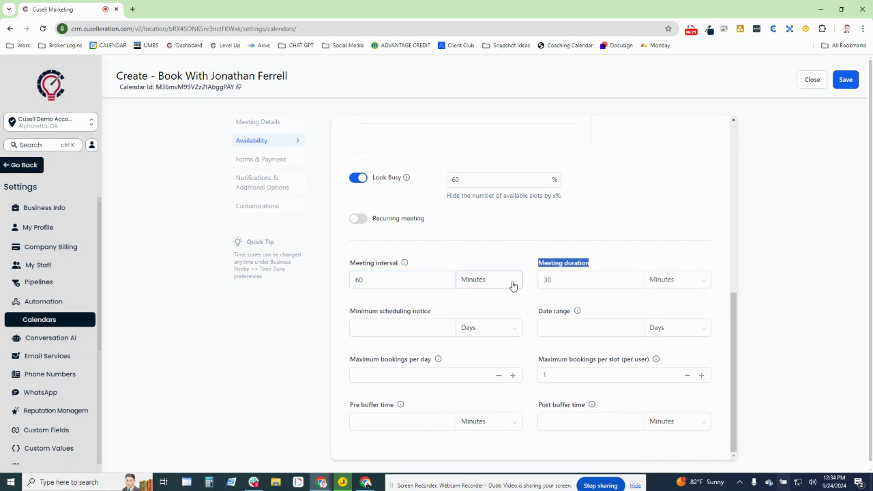
left_click(529, 256)
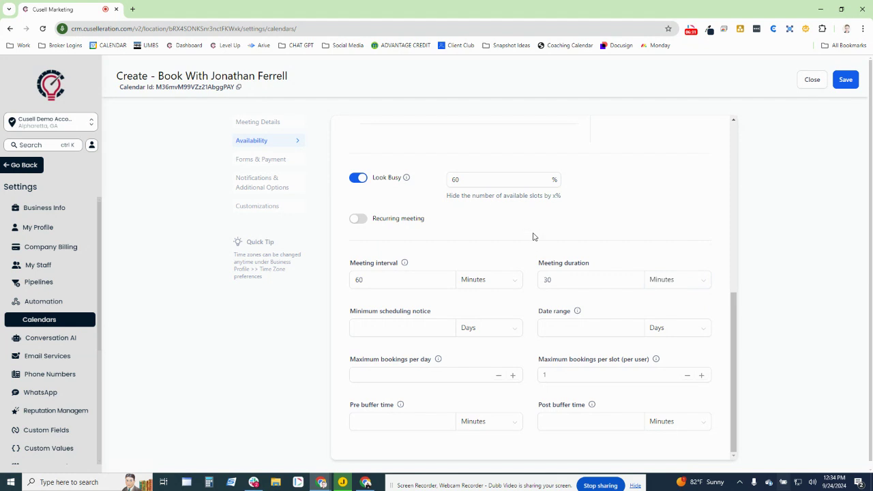
left_click_drag(526, 264, 628, 261)
left_click(628, 261)
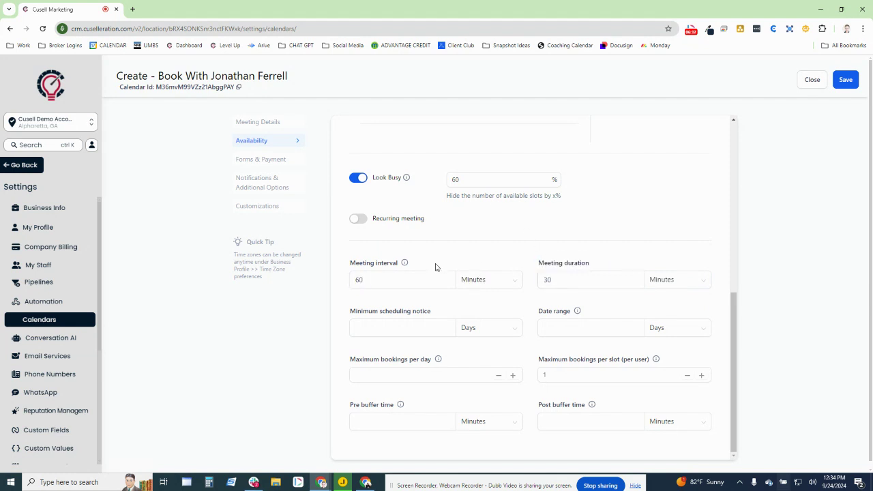
triple_click(376, 260)
left_click(463, 256)
left_click(573, 277)
left_click_drag(576, 264, 525, 265)
left_click(536, 266)
left_click(410, 273)
left_click_drag(372, 281, 335, 286)
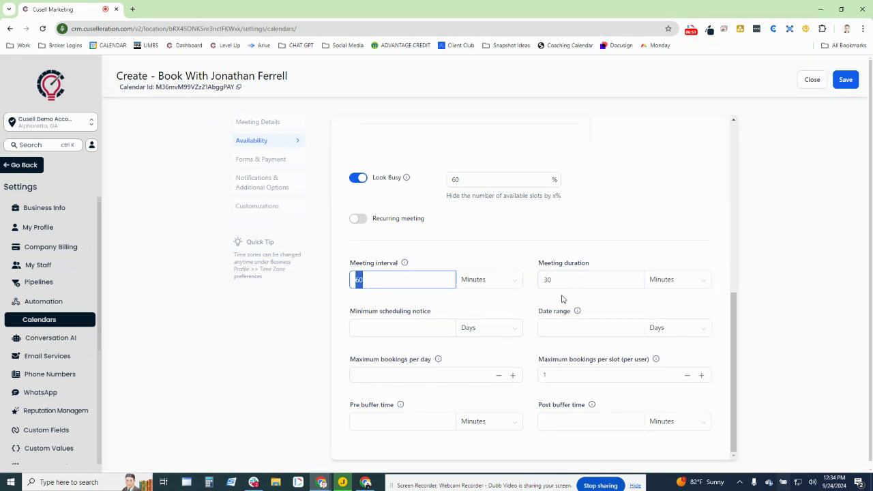
left_click(563, 299)
left_click(553, 286)
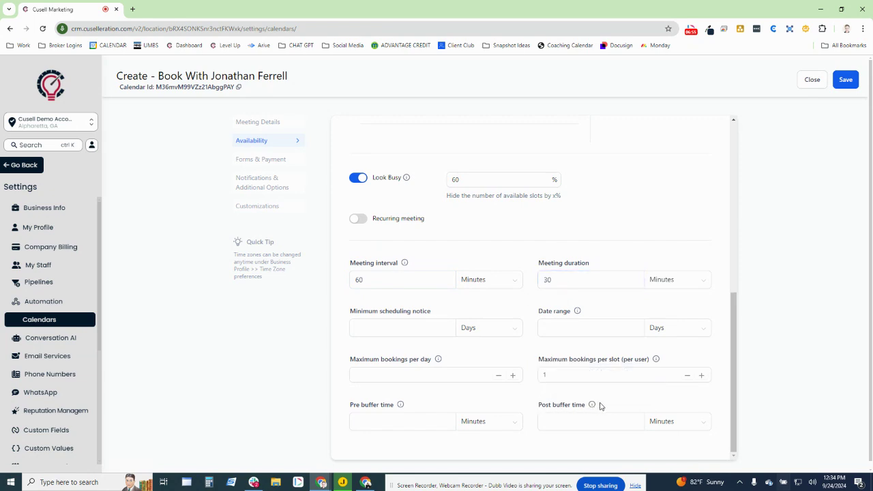
Set the post-meeting buffer time to 30 minutes
left_click(559, 422)
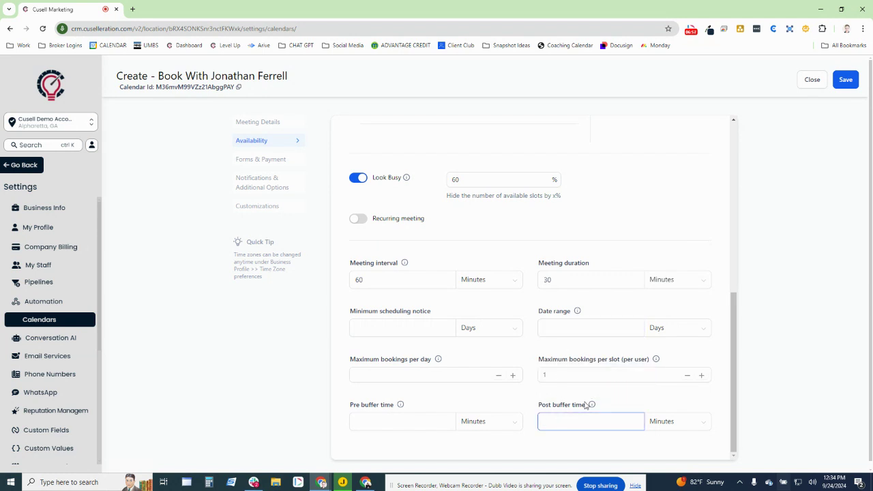
left_click(614, 399)
left_click(562, 416)
left_click(569, 411)
left_click(584, 384)
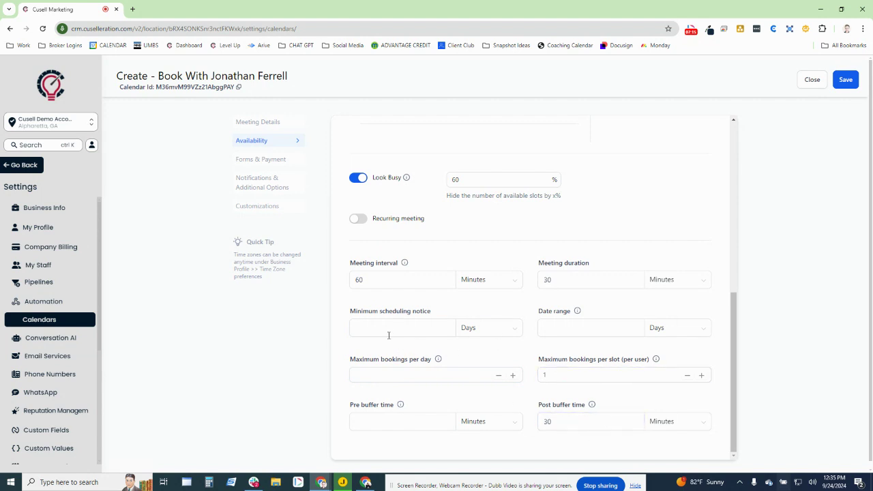
Set the minimum scheduling notice to 2 hours
left_click_drag(326, 308, 459, 314)
left_click(464, 312)
left_click(388, 328)
left_click(483, 330)
left_click(471, 349)
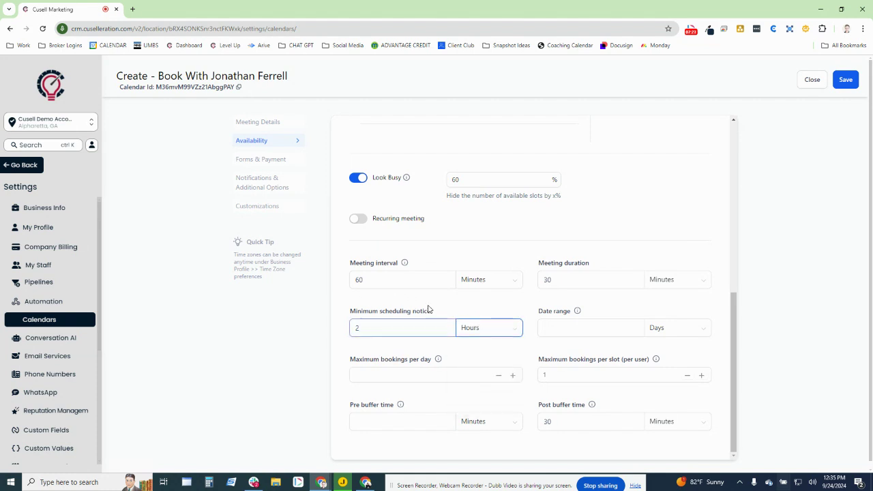
left_click(355, 324)
Change the meeting interval from 60 to 30 and set a 10-day date range
left_click(362, 281)
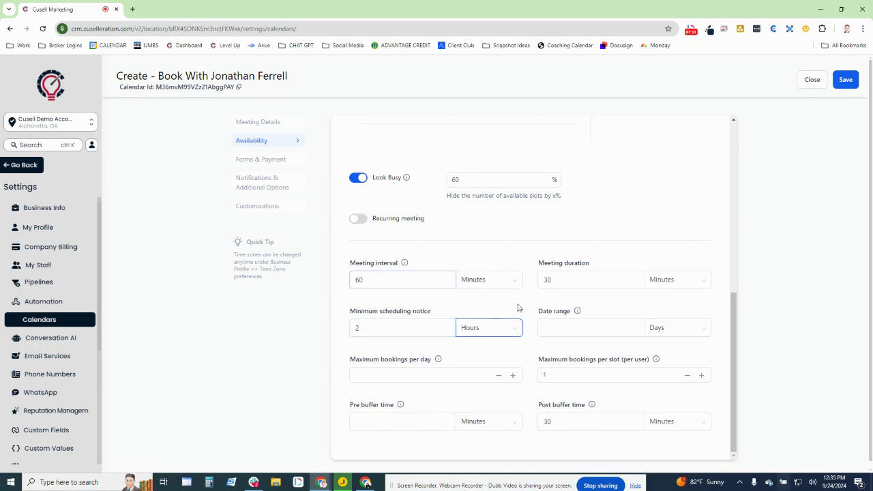
left_click_drag(372, 281, 318, 283)
type("30")
left_click_drag(539, 312, 592, 317)
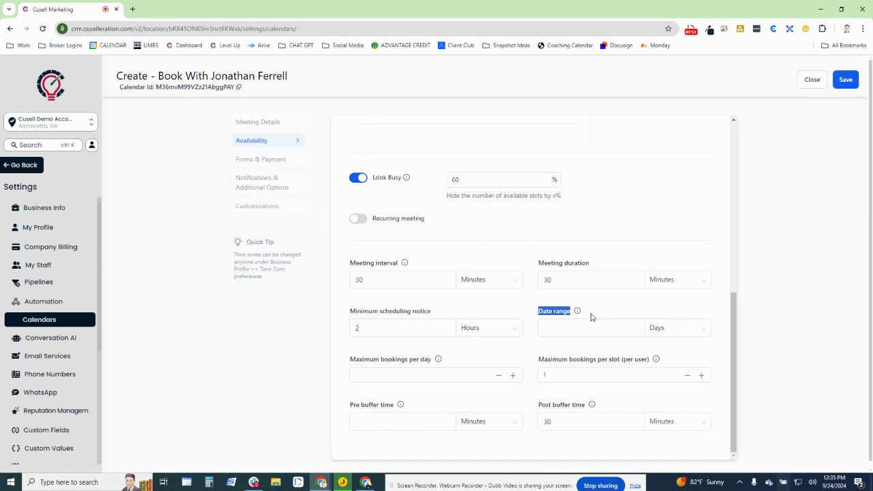
left_click(556, 332)
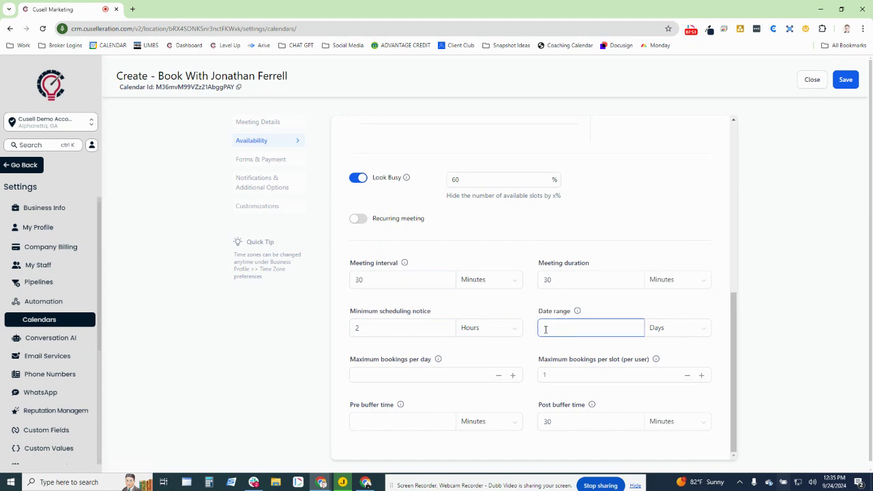
type("10")
left_click(597, 304)
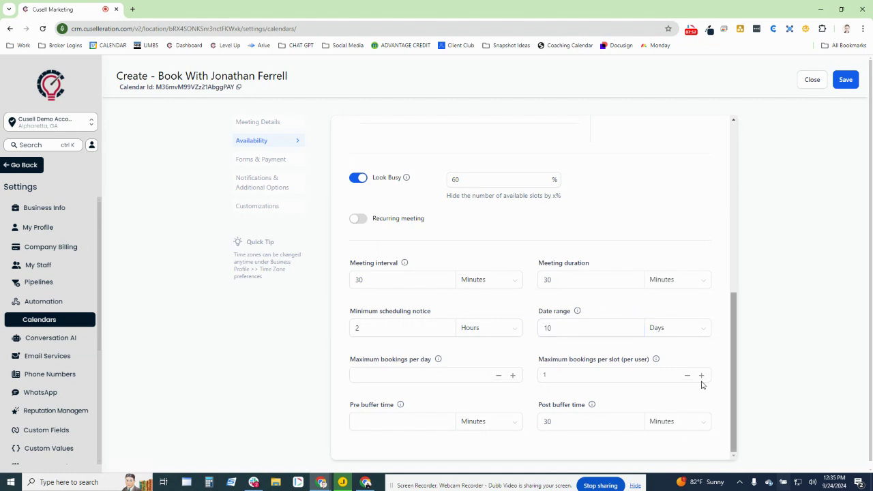
left_click(351, 332)
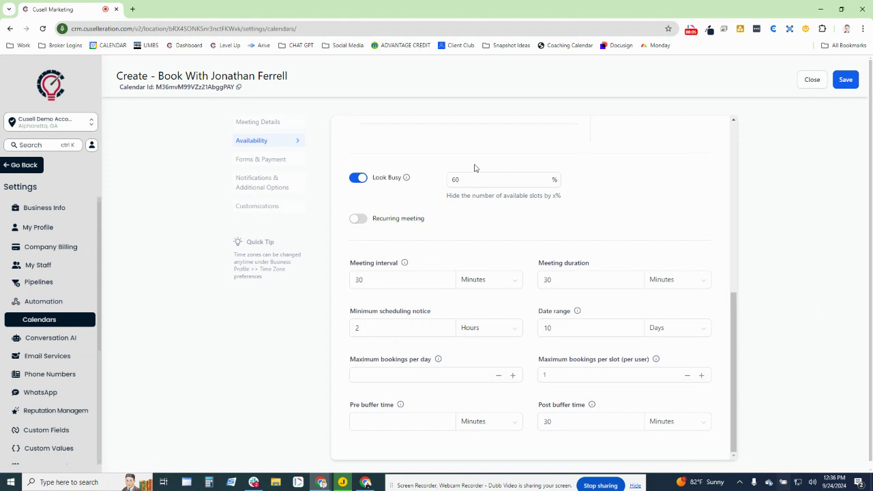
Save the availability settings and switch to Forms & Payment
left_click(843, 80)
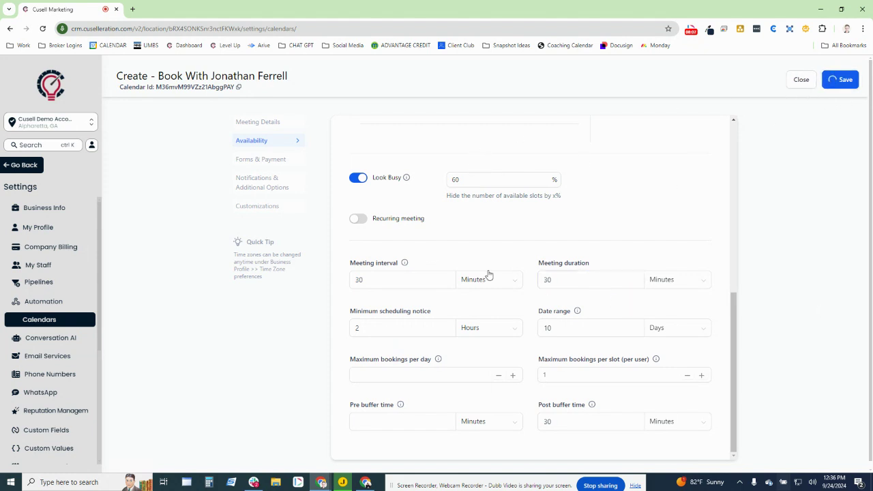
left_click(246, 163)
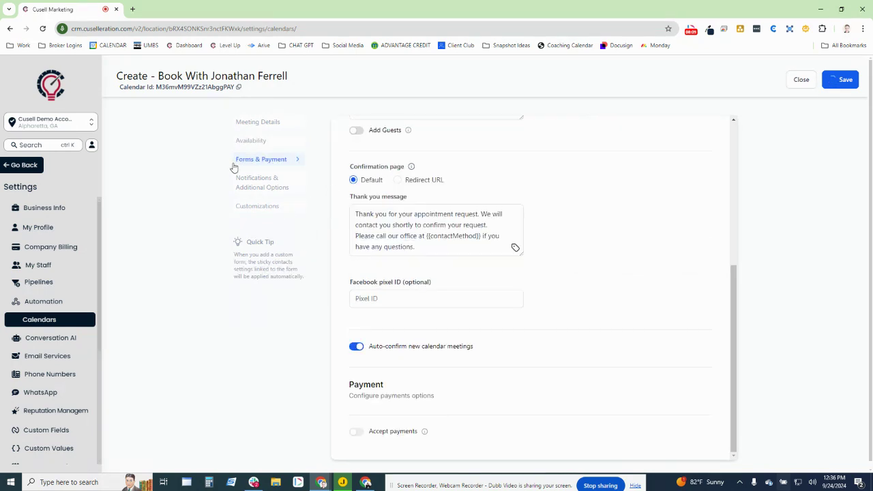
scroll(417, 292, "up", 4)
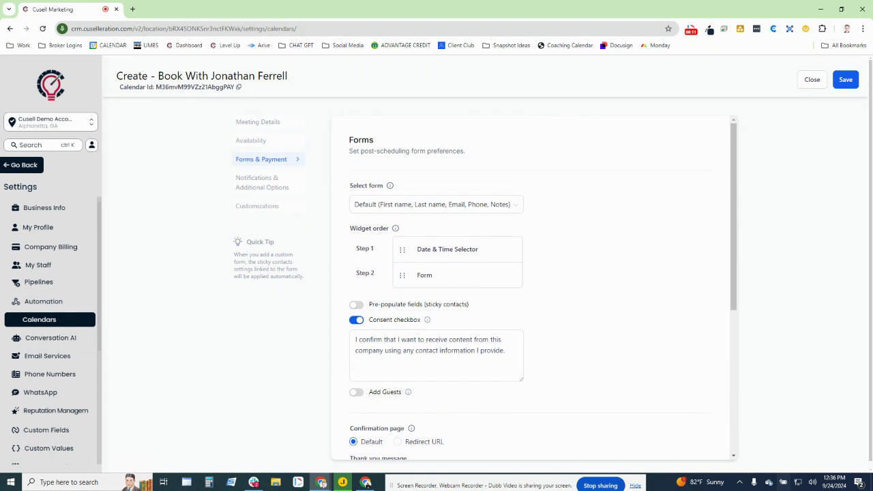
Compare the booking details and total amount on an existing booking page window
left_click_drag(872, 27, 348, 32)
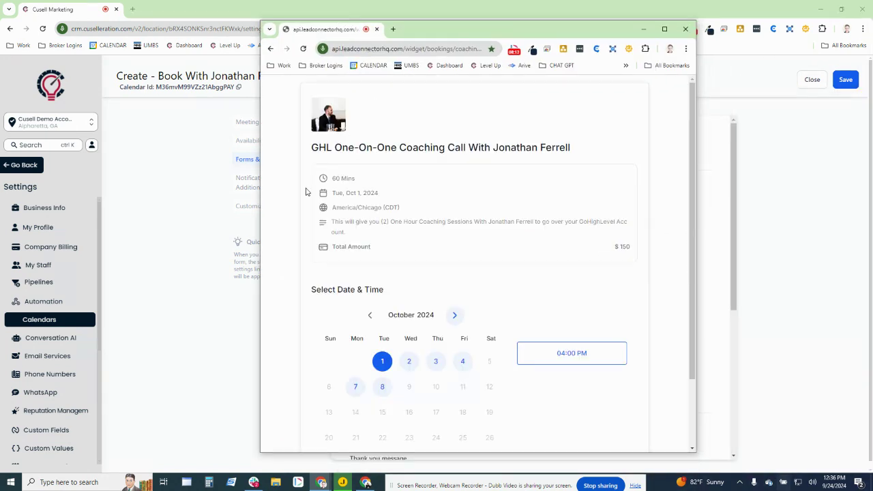
left_click(665, 28)
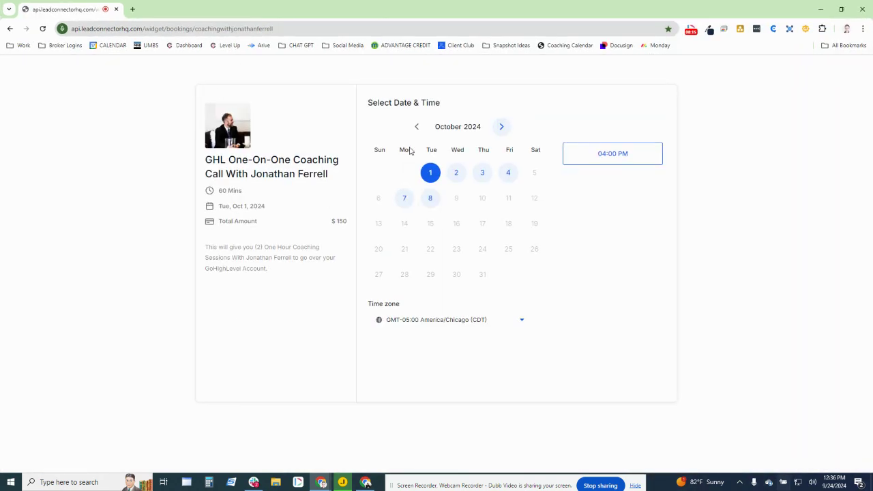
left_click_drag(357, 221, 182, 210)
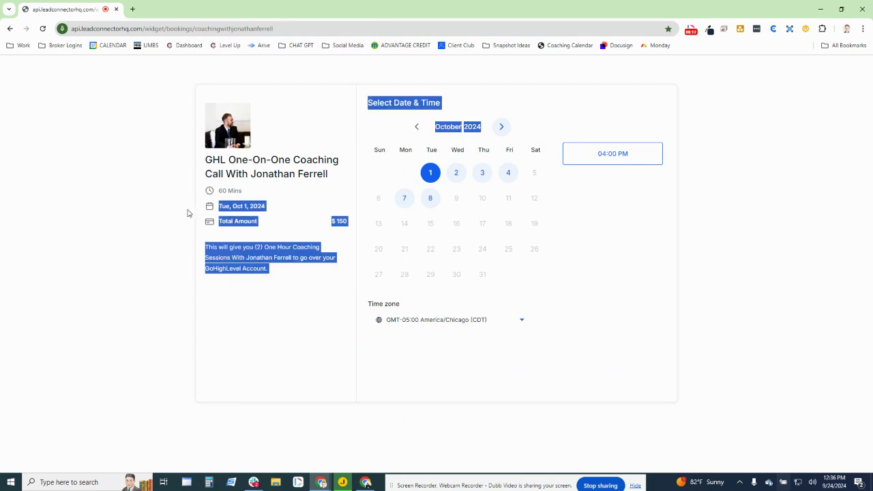
left_click(243, 254)
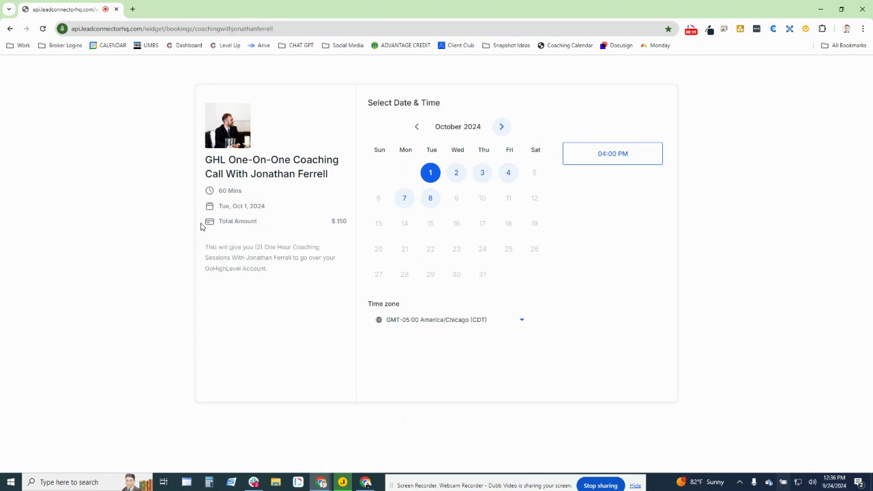
left_click_drag(203, 226, 348, 221)
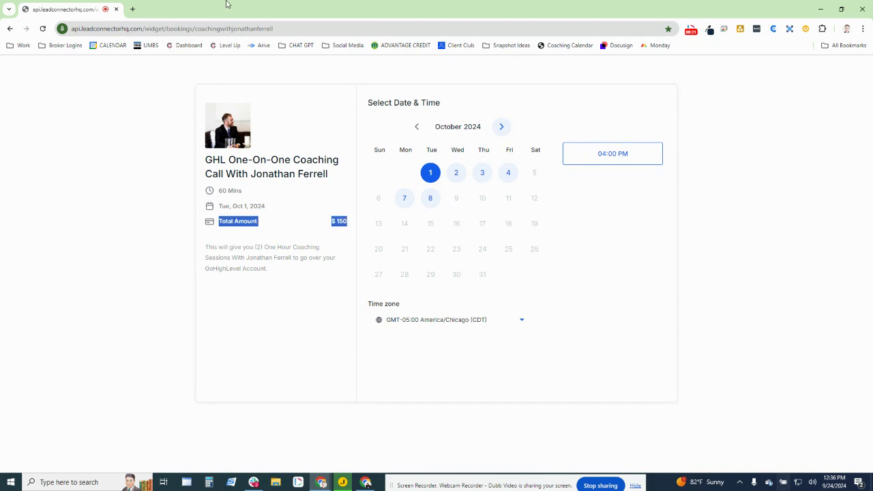
left_click_drag(227, 4, 273, 0)
Scroll through the Forms & Payment settings, keeping the default form and consent checkbox
scroll(604, 175, "down", 3)
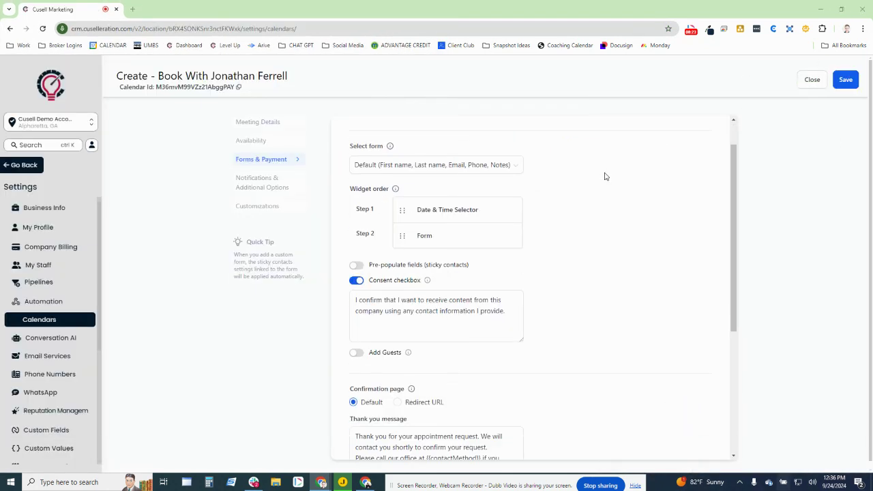
scroll(445, 428, "down", 1)
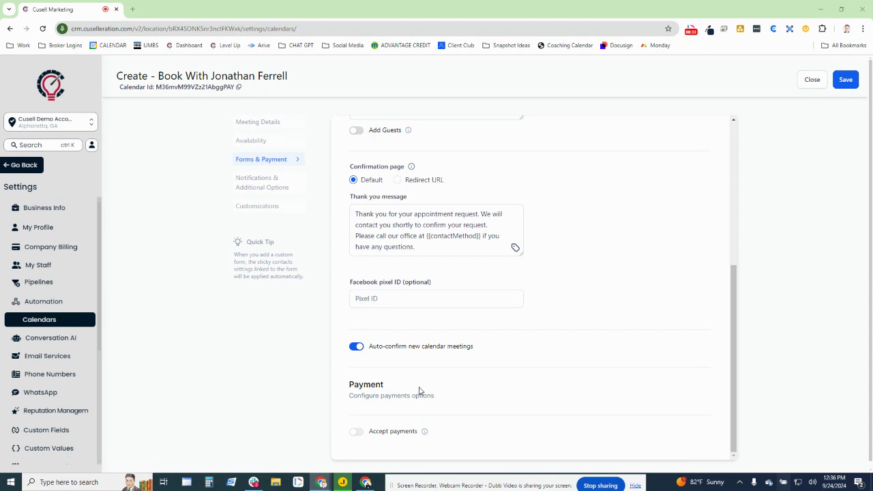
scroll(483, 431, "up", 5)
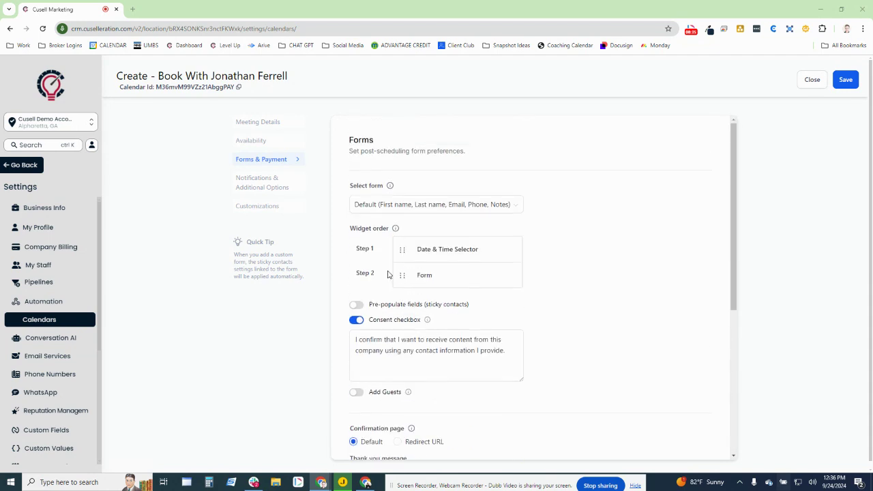
Send acknowledgement emails to the contact and assigned user, enable Google/Outlook invitations and contact assignment
left_click(273, 185)
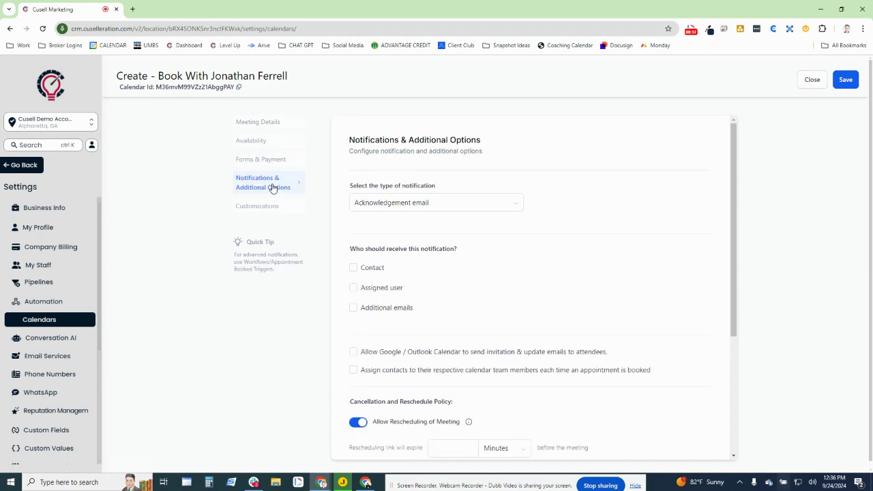
left_click_drag(345, 251, 476, 252)
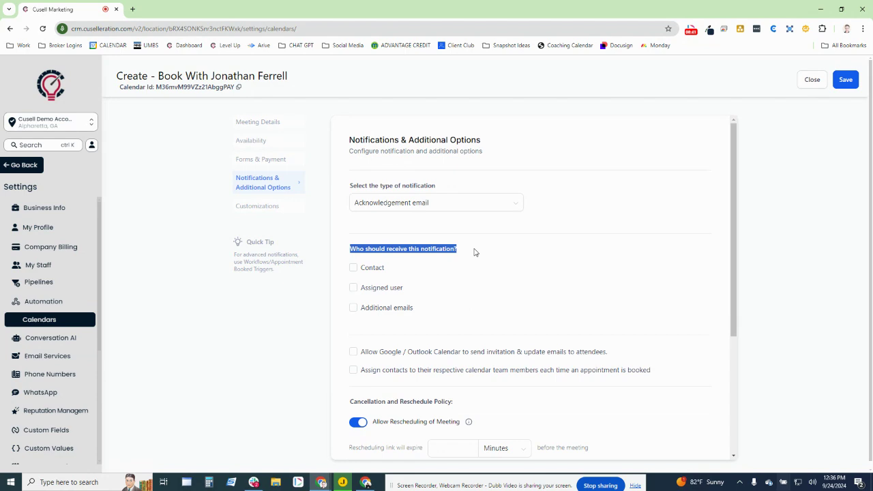
left_click(354, 267)
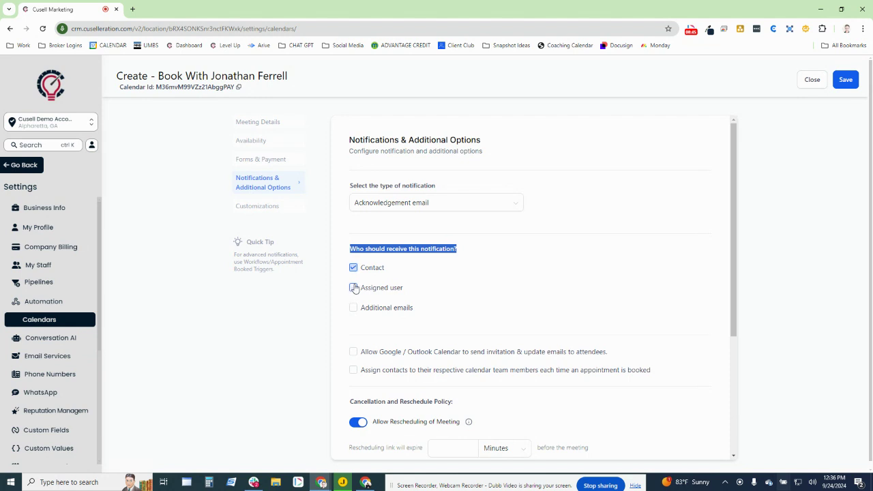
left_click(354, 288)
left_click(353, 352)
left_click(352, 369)
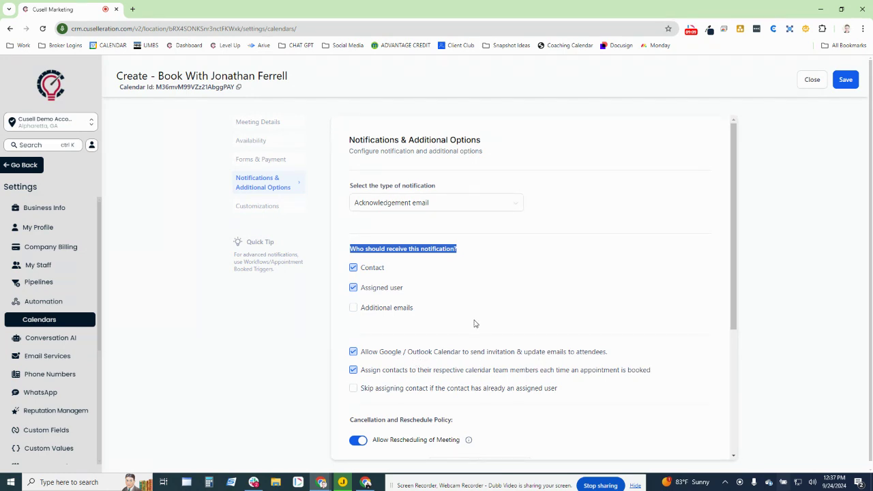
Switch off Allow Rescheduling and Allow Cancellation
scroll(476, 323, "down", 3)
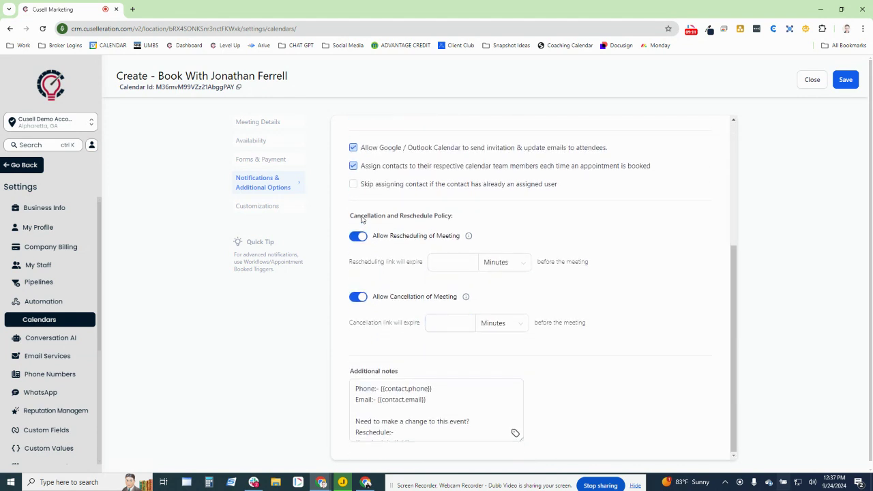
left_click_drag(335, 217, 530, 210)
left_click(565, 217)
left_click(359, 237)
left_click(359, 308)
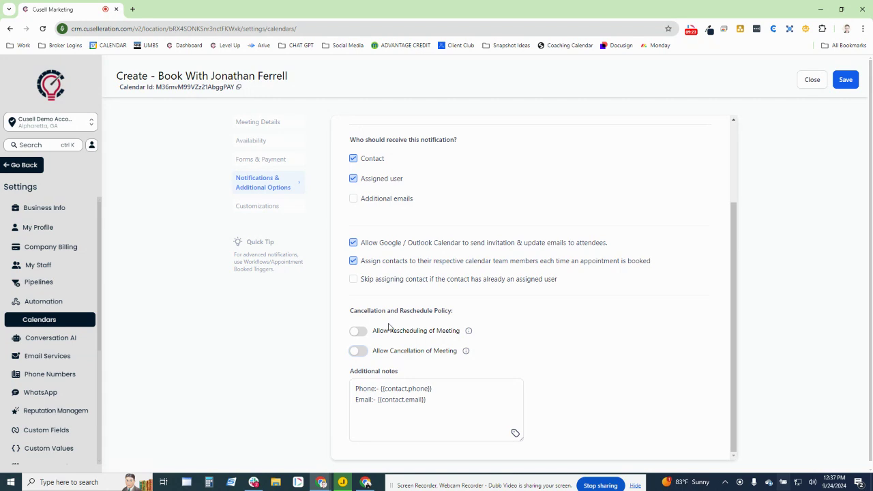
Save the notification settings and launch the booking widget preview in a new tab
left_click(845, 86)
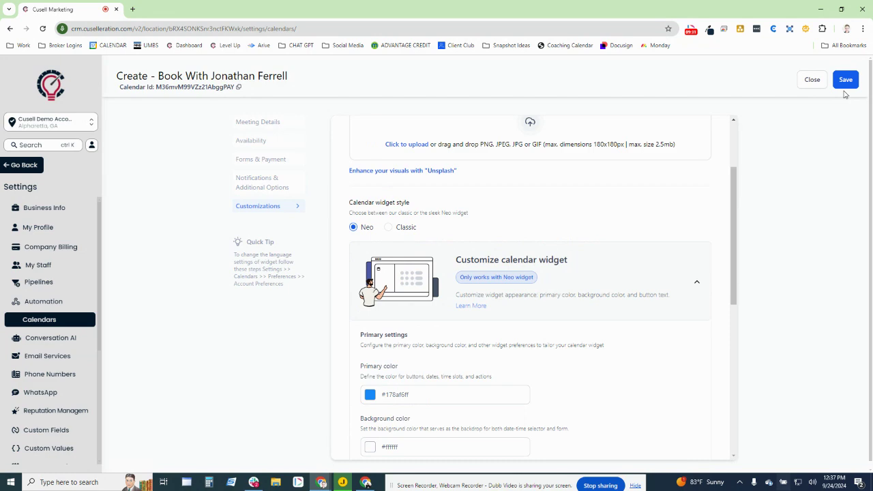
scroll(516, 352, "down", 3)
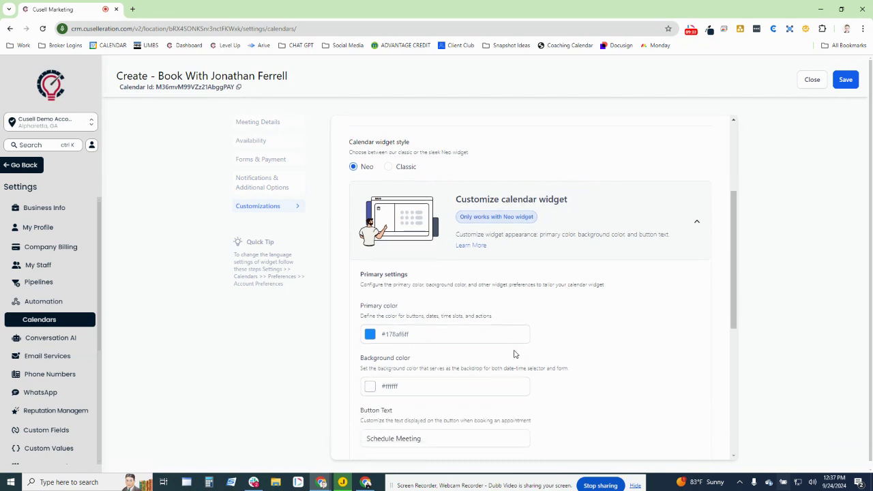
scroll(577, 337, "down", 3)
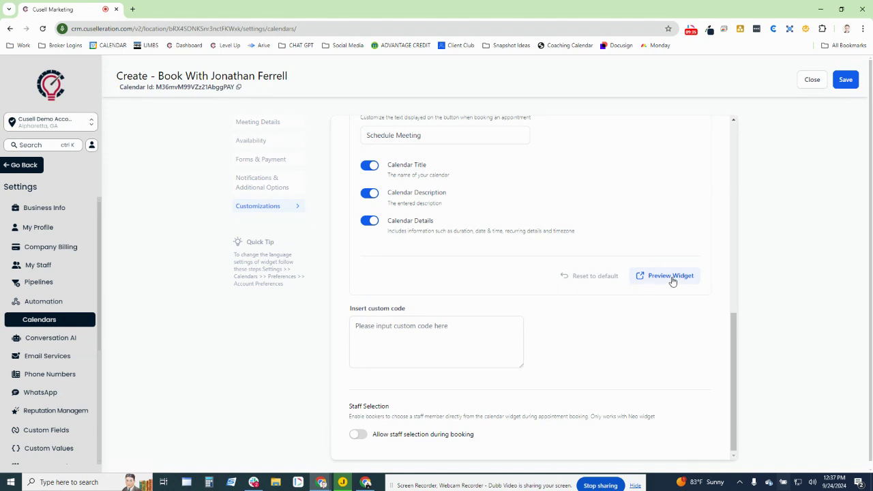
left_click(670, 275)
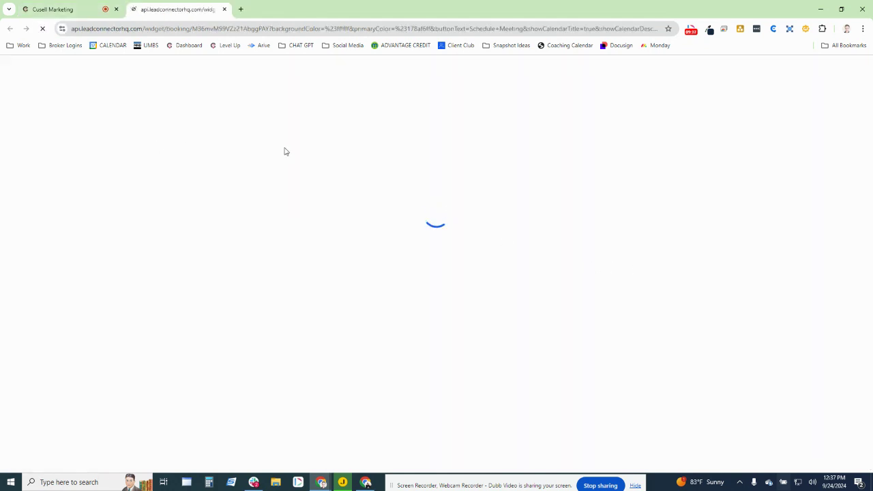